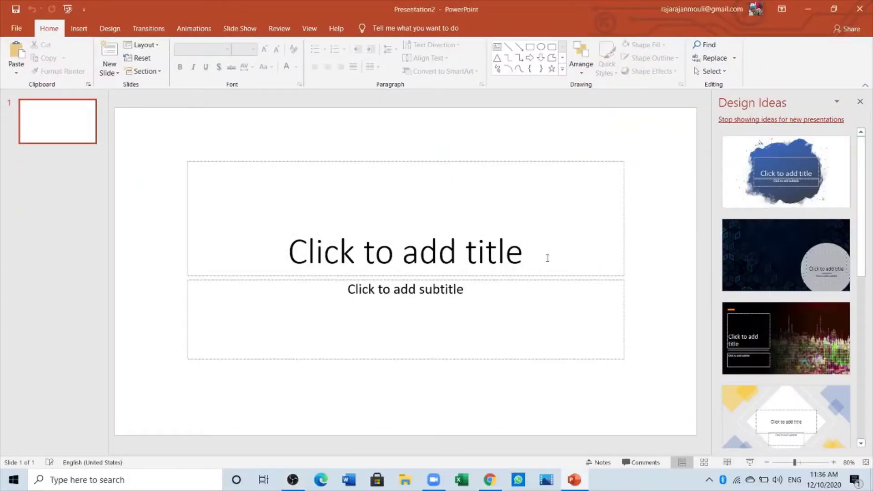
Step: Select the title placeholder on the blank Presentation2 title slide
{"action": "left_click", "coordinate": [540, 262]}
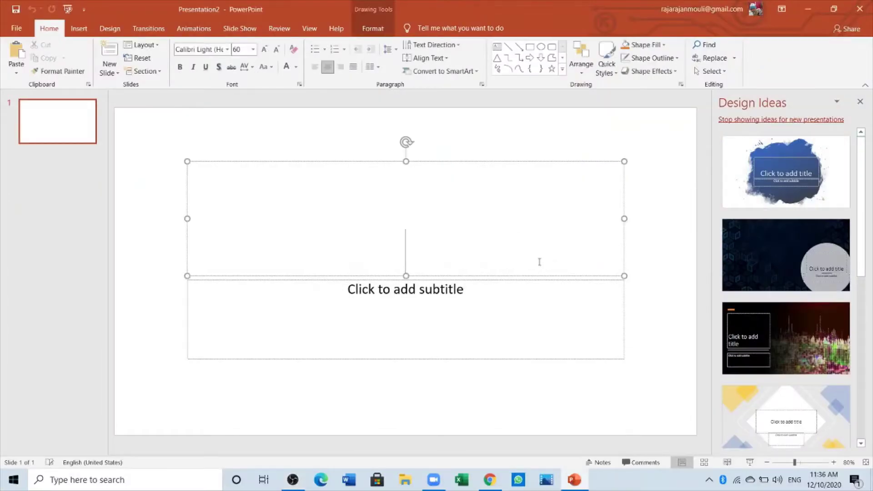
Step: Delete the title and subtitle placeholders to leave an empty slide
{"action": "left_click", "coordinate": [523, 160]}
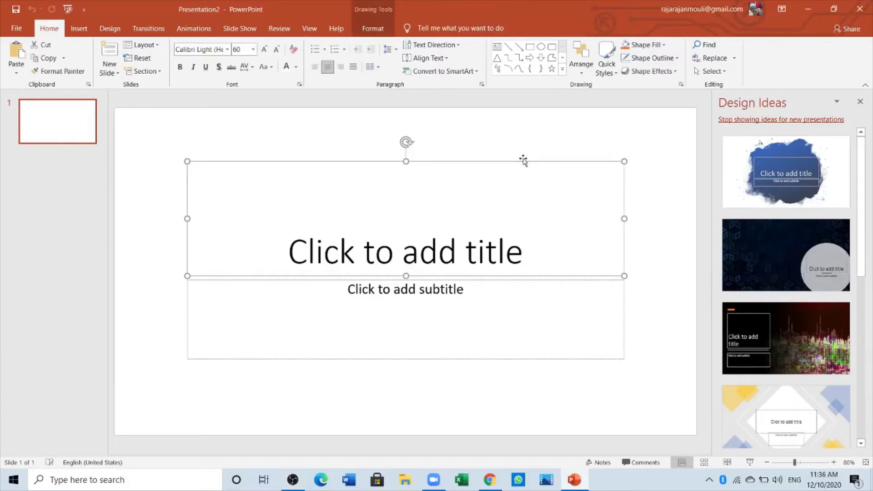
{"action": "key", "text": "Delete"}
{"action": "left_click", "coordinate": [449, 281]}
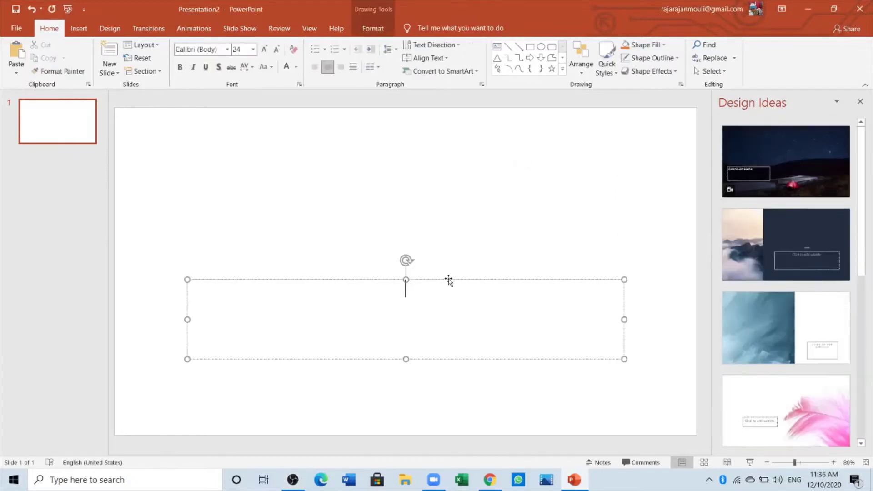
{"action": "left_click", "coordinate": [449, 281]}
{"action": "key", "text": "Delete"}
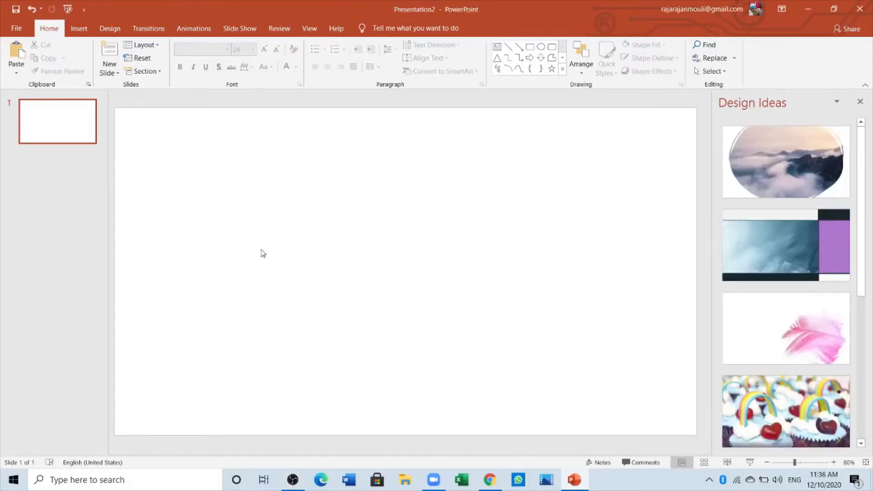
Step: Draw a tall rounded rectangle at the left and fully round it into a 3.98" × 0.61" pill
{"action": "left_click", "coordinate": [79, 28]}
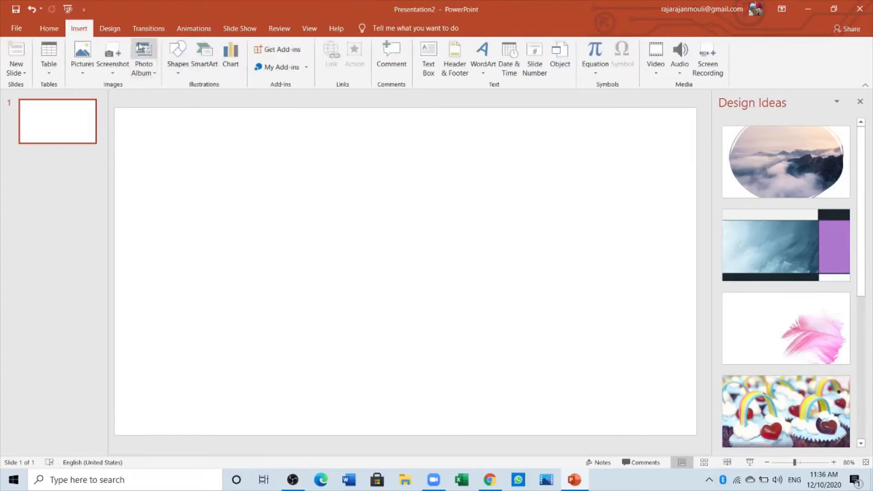
{"action": "left_click", "coordinate": [180, 76]}
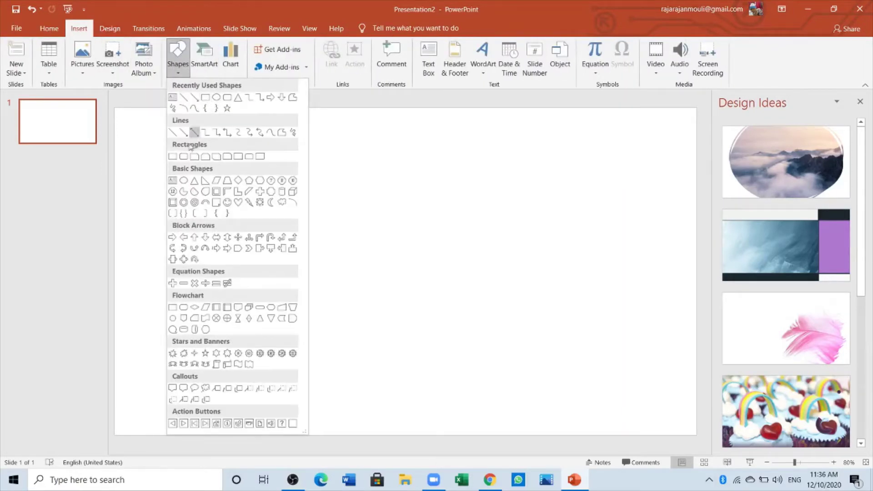
{"action": "left_click", "coordinate": [183, 156]}
{"action": "left_click_drag", "start_coordinate": [187, 173], "coordinate": [217, 347]}
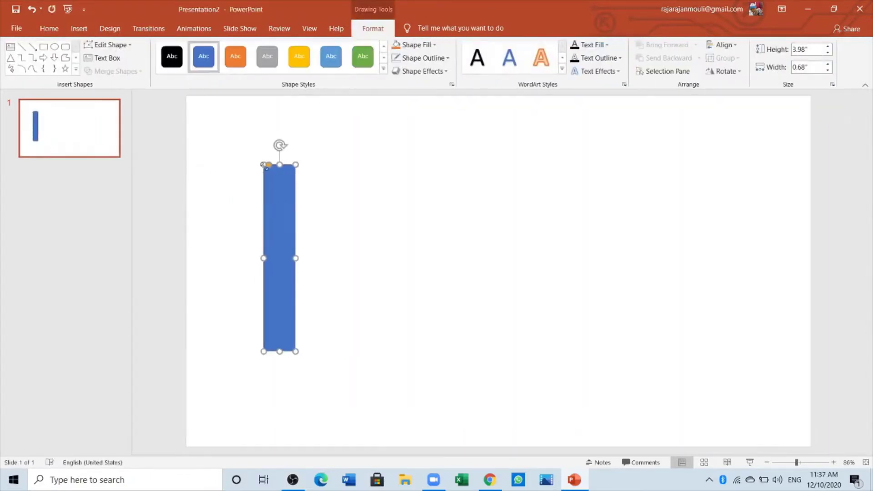
{"action": "left_click_drag", "start_coordinate": [269, 166], "coordinate": [281, 160]}
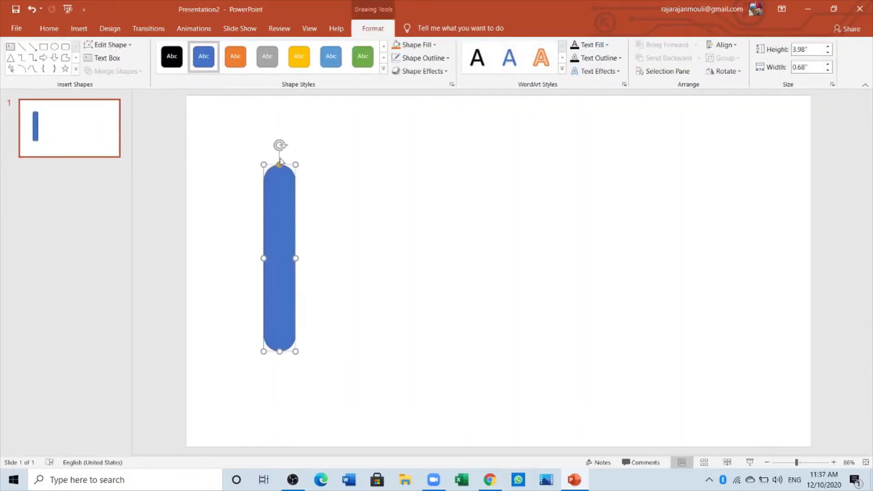
{"action": "left_click_drag", "start_coordinate": [285, 241], "coordinate": [276, 267]}
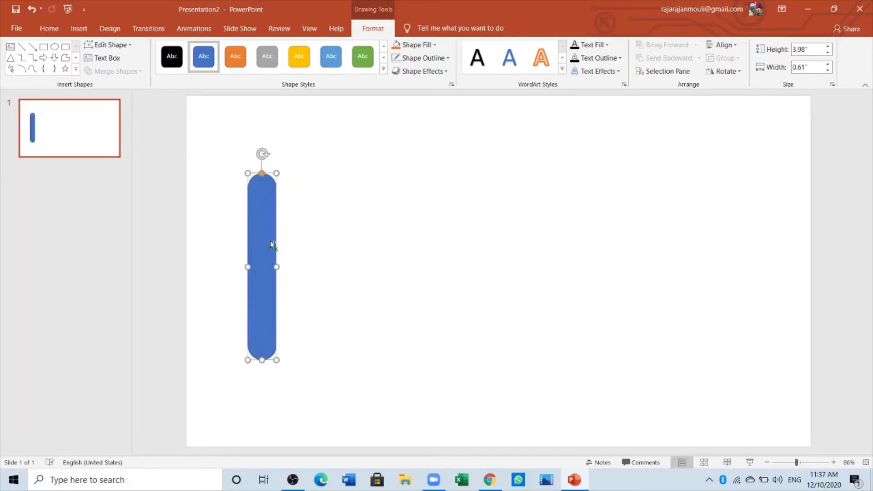
Step: Place a shorter second pill and a stretched third pill beside the first
{"action": "mouse_move", "coordinate": [271, 244]}
{"action": "left_mouse_down"}
{"action": "mouse_move", "coordinate": [307, 232]}
{"action": "mouse_move", "coordinate": [293, 235]}
{"action": "left_mouse_up"}
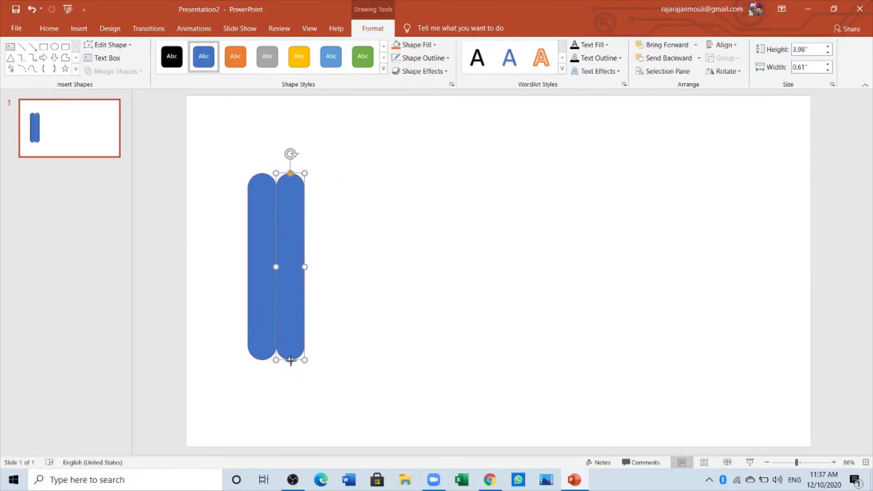
{"action": "mouse_move", "coordinate": [290, 360]}
{"action": "left_mouse_down"}
{"action": "mouse_move", "coordinate": [291, 339]}
{"action": "mouse_move", "coordinate": [261, 381]}
{"action": "mouse_move", "coordinate": [265, 335]}
{"action": "mouse_move", "coordinate": [262, 387]}
{"action": "left_mouse_up"}
{"action": "left_click", "coordinate": [262, 357]}
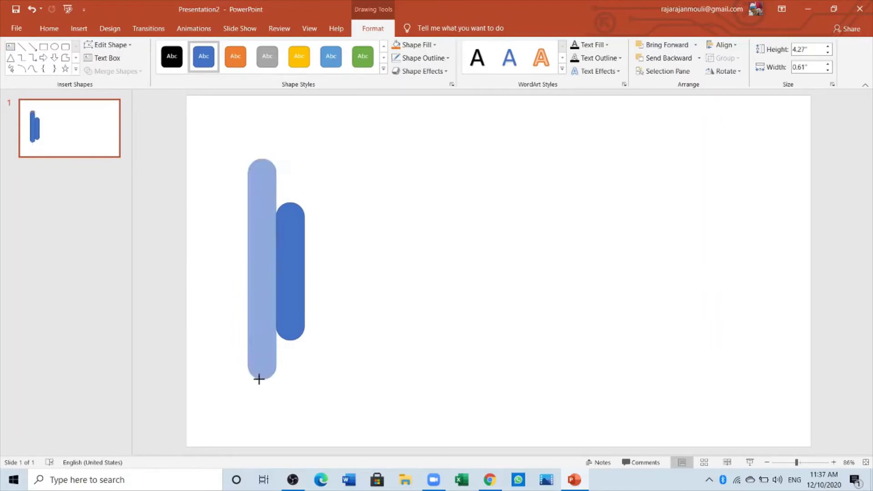
{"action": "key", "text": "ctrl+v"}
{"action": "mouse_move", "coordinate": [259, 263]}
{"action": "left_mouse_down"}
{"action": "mouse_move", "coordinate": [315, 263]}
{"action": "mouse_move", "coordinate": [315, 244]}
{"action": "left_mouse_up"}
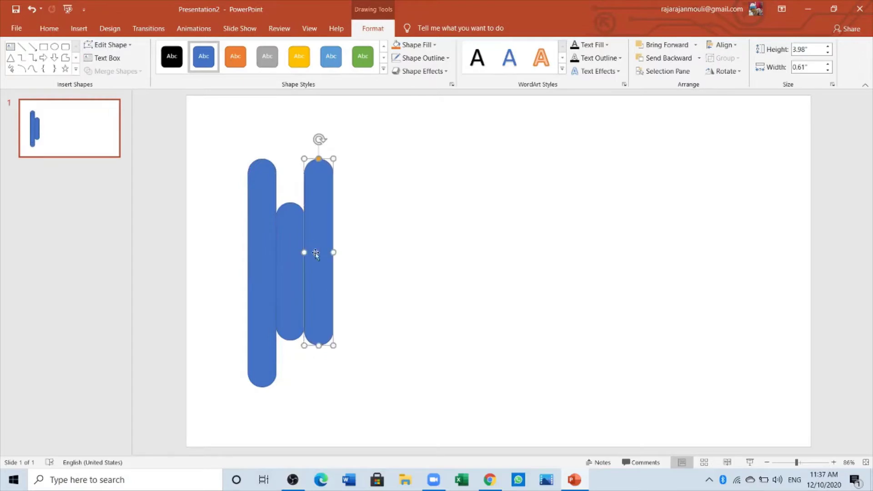
{"action": "left_click_drag", "start_coordinate": [319, 346], "coordinate": [314, 388]}
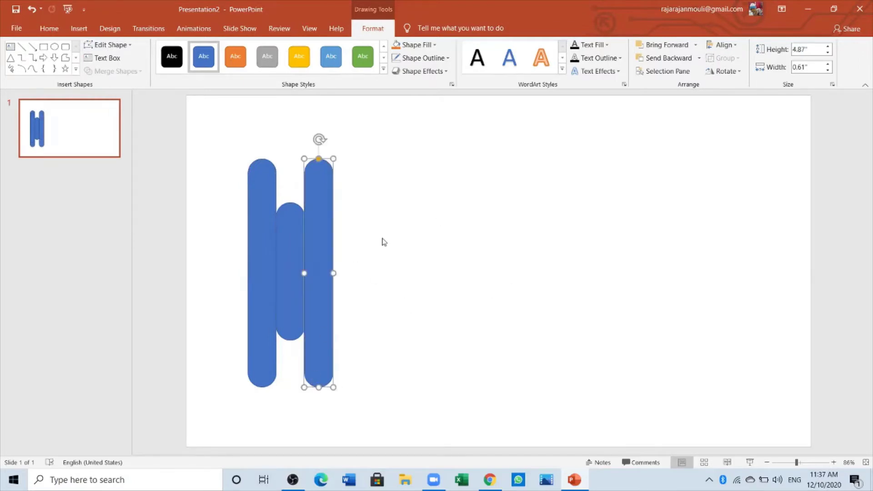
Step: Add a fourth pill stretched to 5.21" as the tallest, and a lengthened fifth pill to its right
{"action": "key", "text": "ctrl+v"}
{"action": "mouse_move", "coordinate": [256, 212]}
{"action": "left_mouse_down"}
{"action": "mouse_move", "coordinate": [341, 205]}
{"action": "mouse_move", "coordinate": [343, 190]}
{"action": "left_mouse_up"}
{"action": "mouse_move", "coordinate": [347, 320]}
{"action": "left_mouse_down"}
{"action": "mouse_move", "coordinate": [347, 464]}
{"action": "mouse_move", "coordinate": [355, 420]}
{"action": "left_mouse_up"}
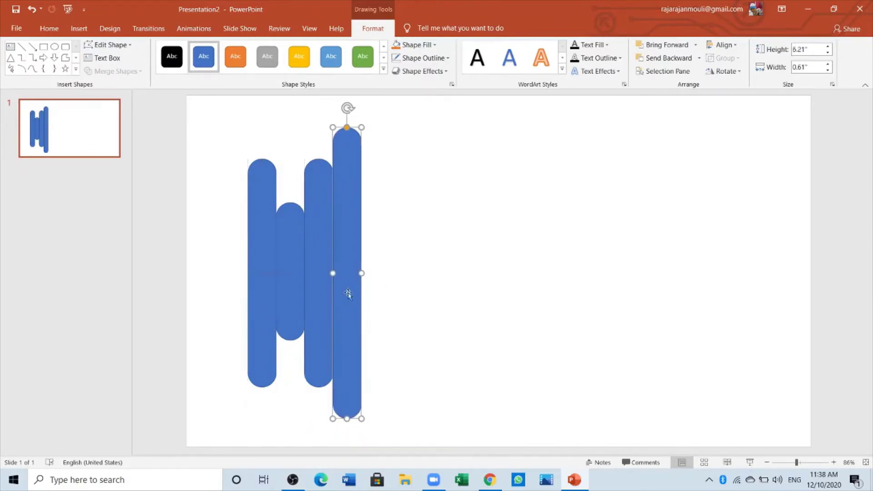
{"action": "key", "text": "ctrl+v"}
{"action": "left_click_drag", "start_coordinate": [267, 244], "coordinate": [382, 229]}
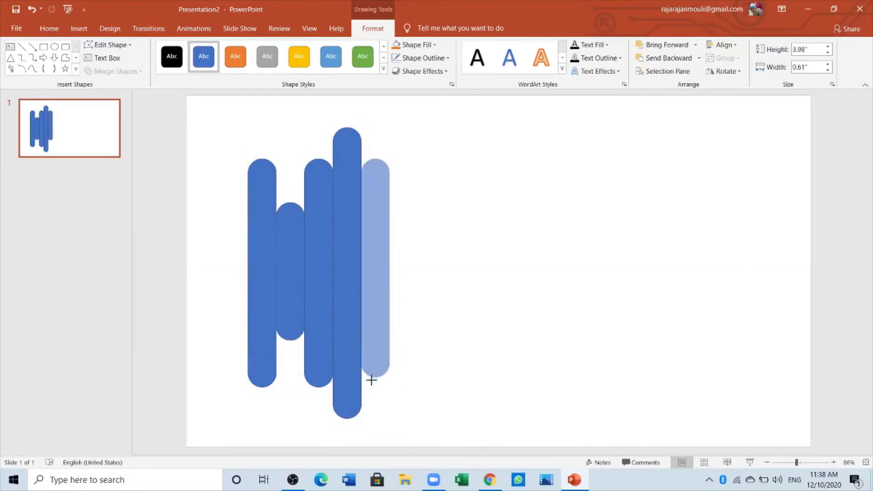
{"action": "left_click_drag", "start_coordinate": [376, 344], "coordinate": [375, 387]}
{"action": "key", "text": "ctrl+v"}
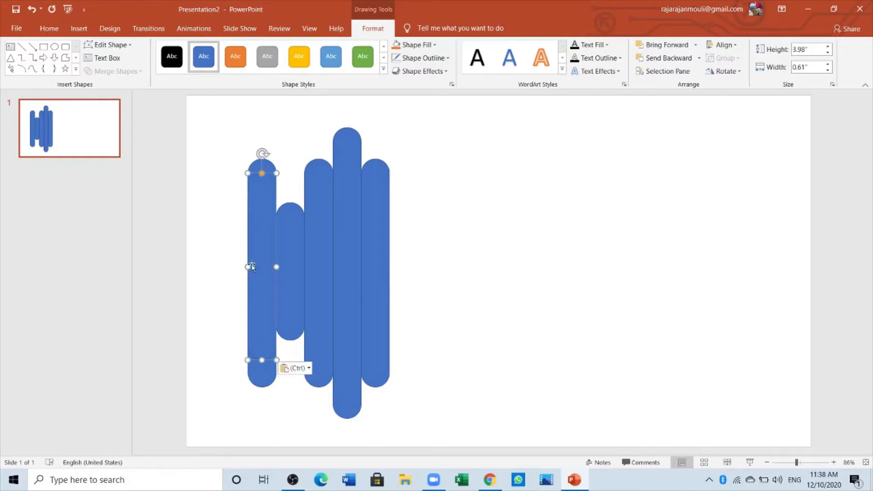
Step: Set a shortened sixth pill at the row's end and add a seventh bar beside it
{"action": "left_click_drag", "start_coordinate": [252, 267], "coordinate": [394, 274]}
{"action": "left_click_drag", "start_coordinate": [404, 370], "coordinate": [403, 340]}
{"action": "left_click_drag", "start_coordinate": [414, 271], "coordinate": [414, 290]}
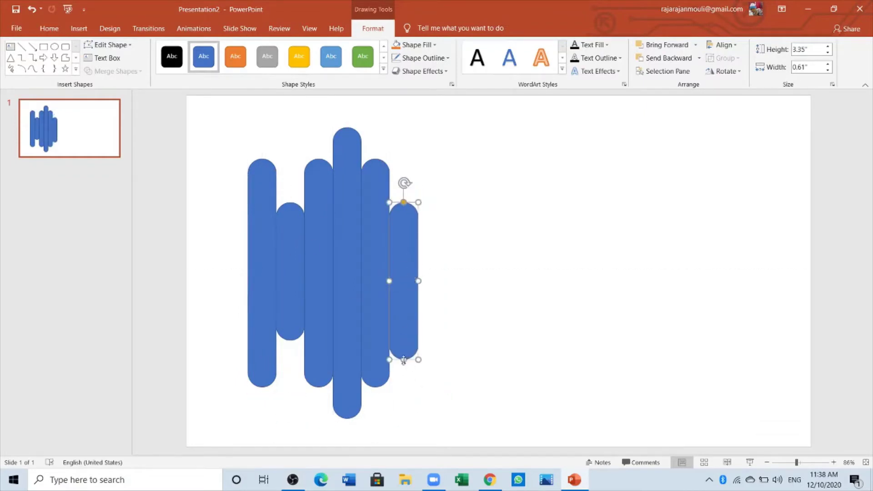
{"action": "left_click_drag", "start_coordinate": [404, 360], "coordinate": [404, 340]}
{"action": "key", "text": "ctrl+v"}
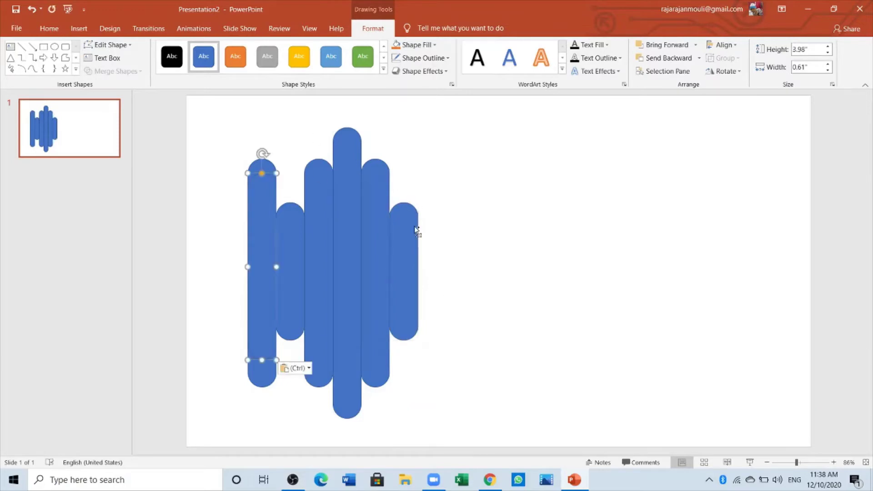
{"action": "left_click_drag", "start_coordinate": [255, 270], "coordinate": [439, 271]}
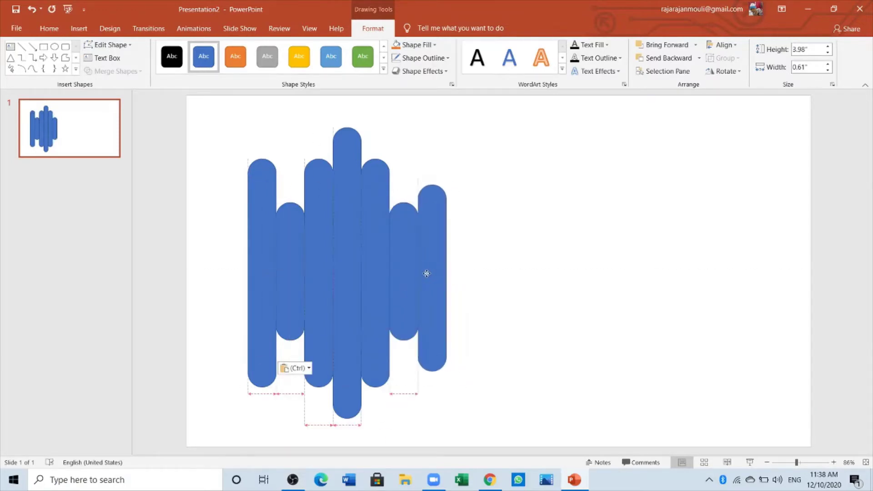
{"action": "left_click_drag", "start_coordinate": [439, 270], "coordinate": [427, 261]}
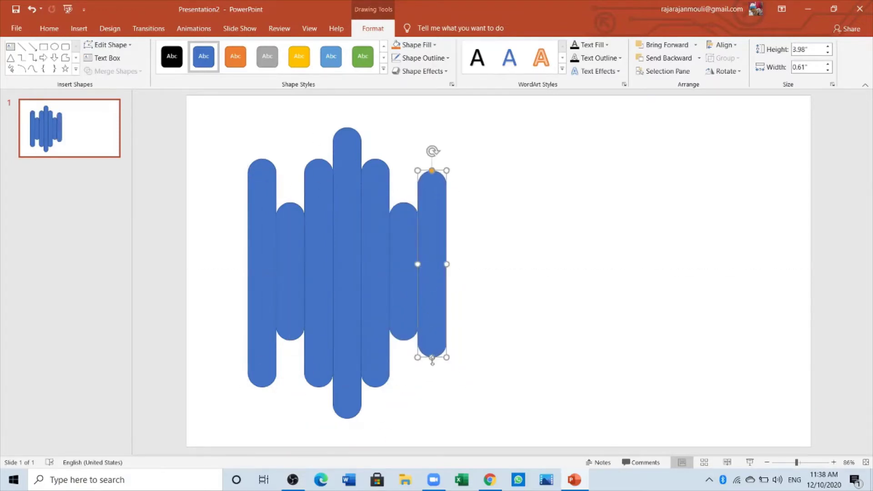
{"action": "left_click_drag", "start_coordinate": [432, 357], "coordinate": [432, 361]}
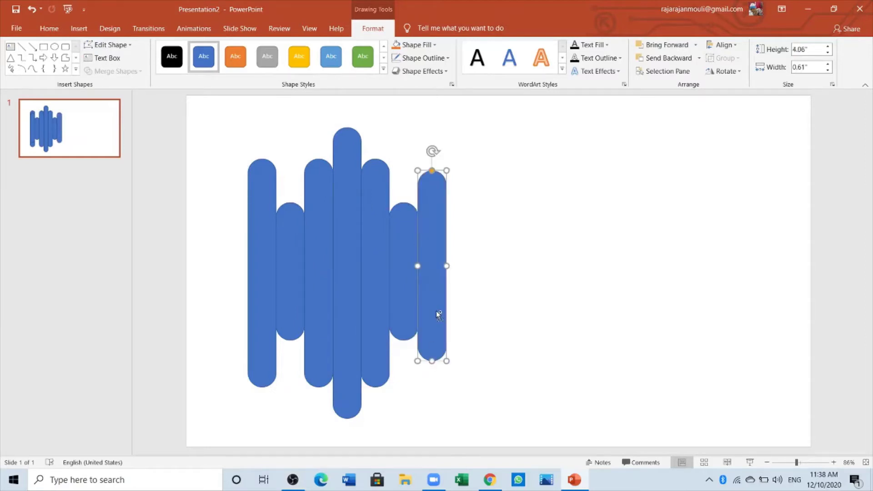
Step: Add three more bars on the right, stretching the eighth to 6.21" and the tenth to 4.42"
{"action": "key", "text": "ctrl+v"}
{"action": "left_click_drag", "start_coordinate": [255, 280], "coordinate": [455, 235]}
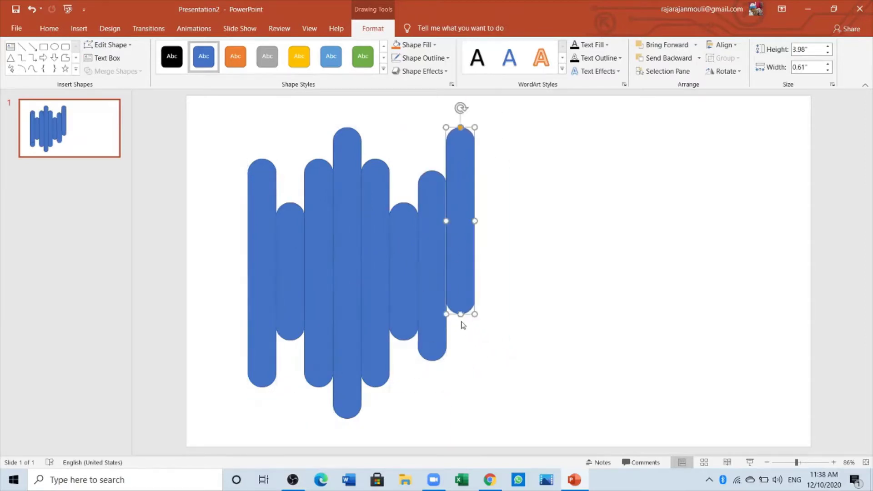
{"action": "left_click_drag", "start_coordinate": [461, 315], "coordinate": [460, 419]}
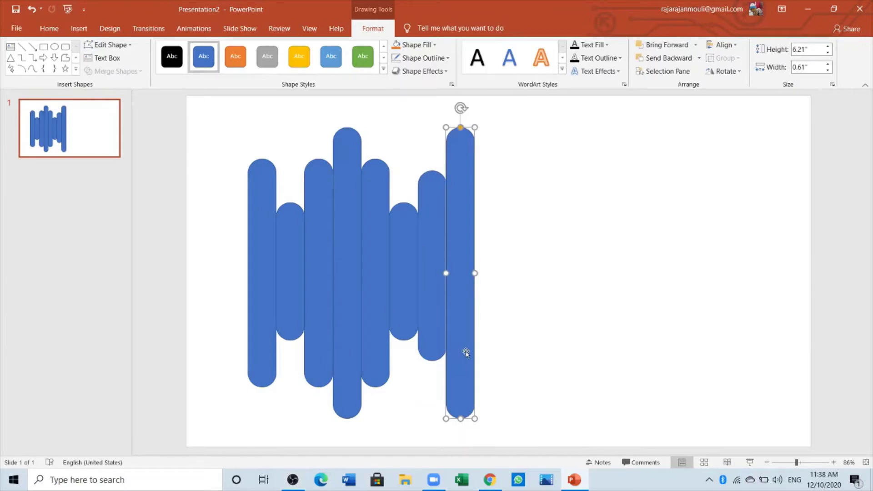
{"action": "key", "text": "ctrl+v"}
{"action": "left_click_drag", "start_coordinate": [255, 273], "coordinate": [495, 241]}
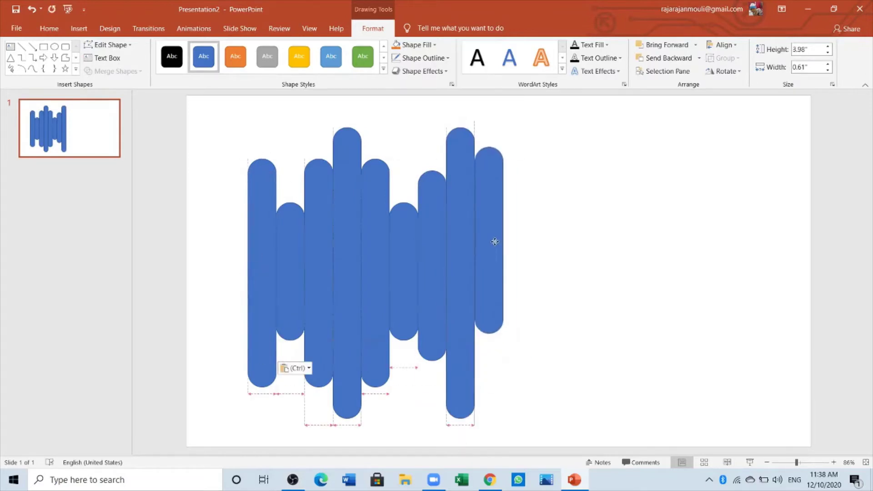
{"action": "left_click_drag", "start_coordinate": [490, 334], "coordinate": [488, 381]}
{"action": "key", "text": "ctrl+v"}
{"action": "left_click_drag", "start_coordinate": [269, 258], "coordinate": [522, 236]}
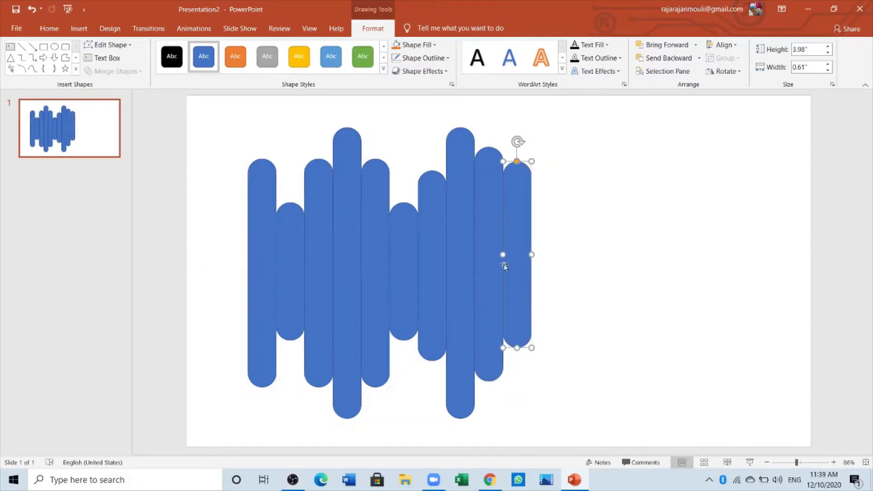
{"action": "mouse_move", "coordinate": [517, 346]}
{"action": "left_mouse_down"}
{"action": "mouse_move", "coordinate": [518, 381]}
{"action": "mouse_move", "coordinate": [517, 368]}
{"action": "mouse_move", "coordinate": [487, 395]}
{"action": "left_mouse_up"}
Step: Readjust the heights of the two rightmost bars, shortening each
{"action": "left_click", "coordinate": [491, 369]}
{"action": "left_click", "coordinate": [527, 334]}
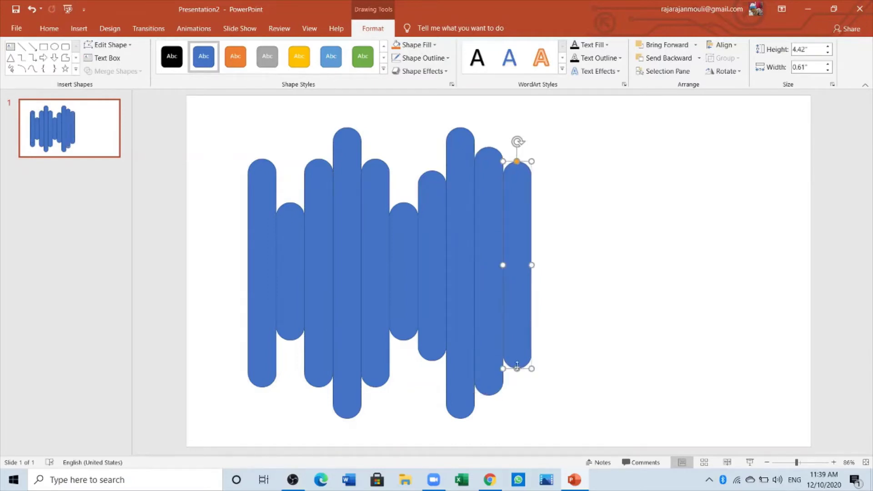
{"action": "mouse_move", "coordinate": [517, 369]}
{"action": "left_mouse_down"}
{"action": "mouse_move", "coordinate": [517, 387]}
{"action": "mouse_move", "coordinate": [489, 407]}
{"action": "left_mouse_up"}
{"action": "left_click", "coordinate": [490, 382]}
{"action": "left_click", "coordinate": [518, 362]}
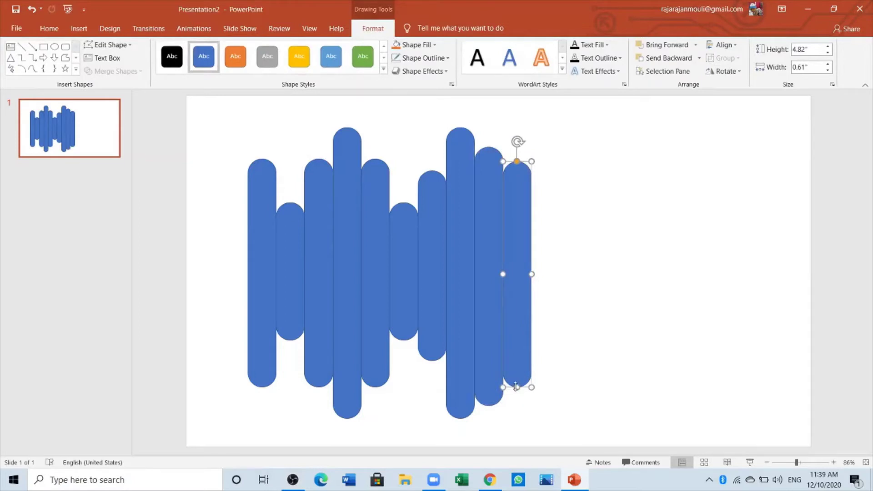
{"action": "left_click_drag", "start_coordinate": [517, 387], "coordinate": [517, 325]}
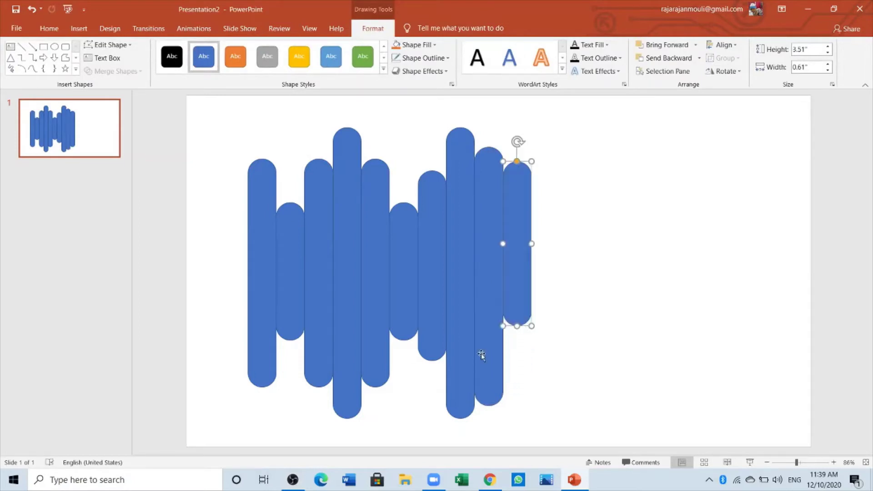
{"action": "left_click", "coordinate": [482, 357]}
{"action": "left_click_drag", "start_coordinate": [487, 406], "coordinate": [487, 365]}
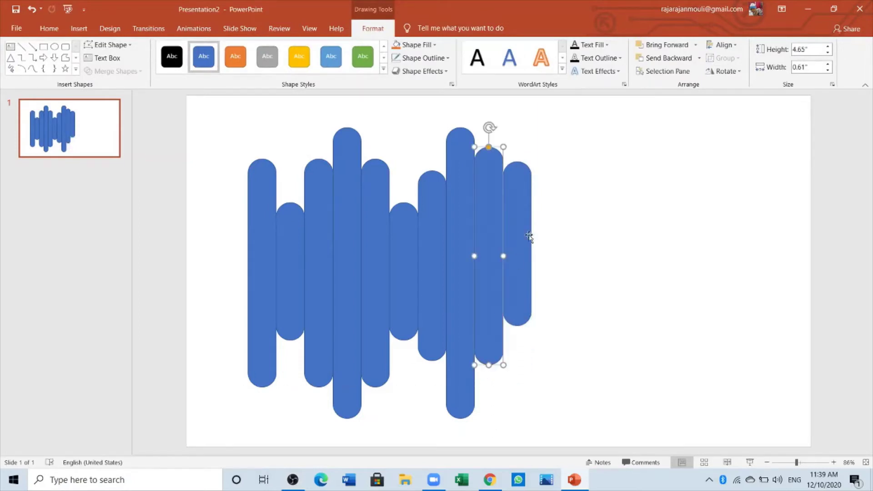
Step: Add an eleventh bar at the right end, shortened to 2.55" and centred vertically
{"action": "left_click", "coordinate": [523, 240]}
{"action": "key", "text": "ctrl+v"}
{"action": "left_click_drag", "start_coordinate": [257, 254], "coordinate": [544, 241]}
{"action": "left_click_drag", "start_coordinate": [546, 340], "coordinate": [545, 274]}
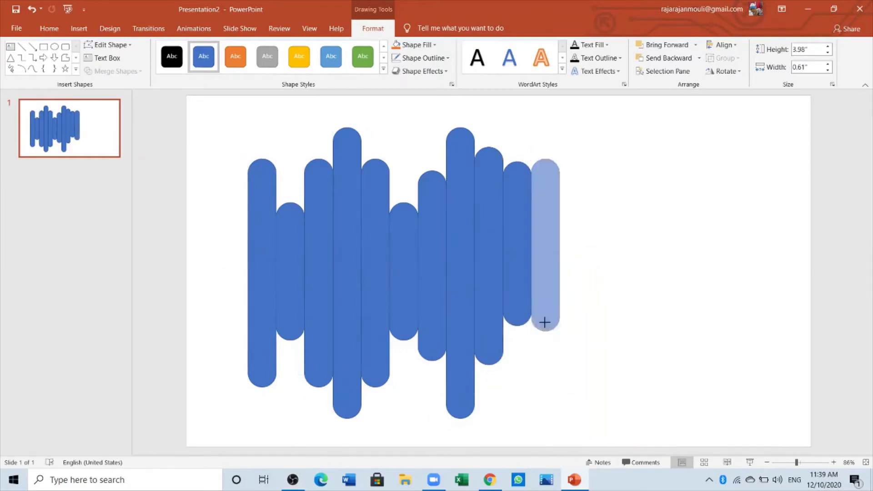
{"action": "left_click_drag", "start_coordinate": [544, 238], "coordinate": [540, 283]}
Step: Lengthen the second-from-right bar so the wave tapers toward the short end bar
{"action": "left_click", "coordinate": [526, 287]}
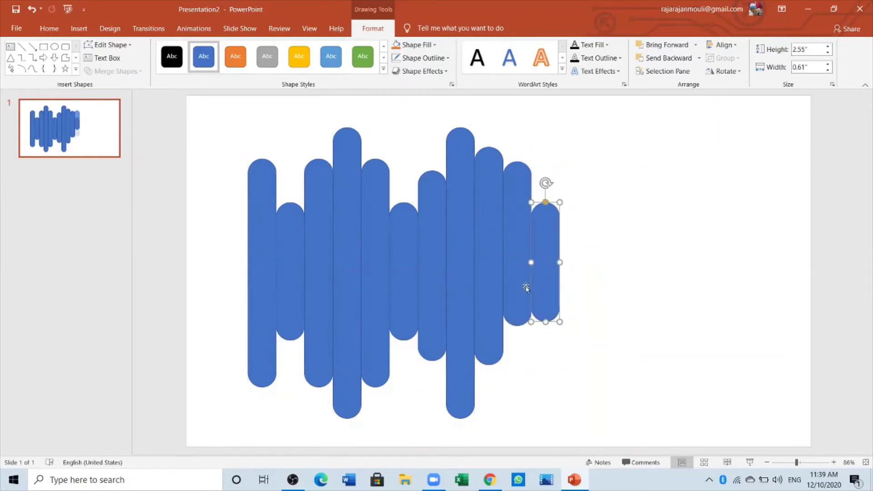
{"action": "mouse_move", "coordinate": [518, 325]}
{"action": "left_mouse_down"}
{"action": "mouse_move", "coordinate": [518, 352]}
{"action": "mouse_move", "coordinate": [489, 386]}
{"action": "left_mouse_up"}
{"action": "left_click", "coordinate": [494, 357]}
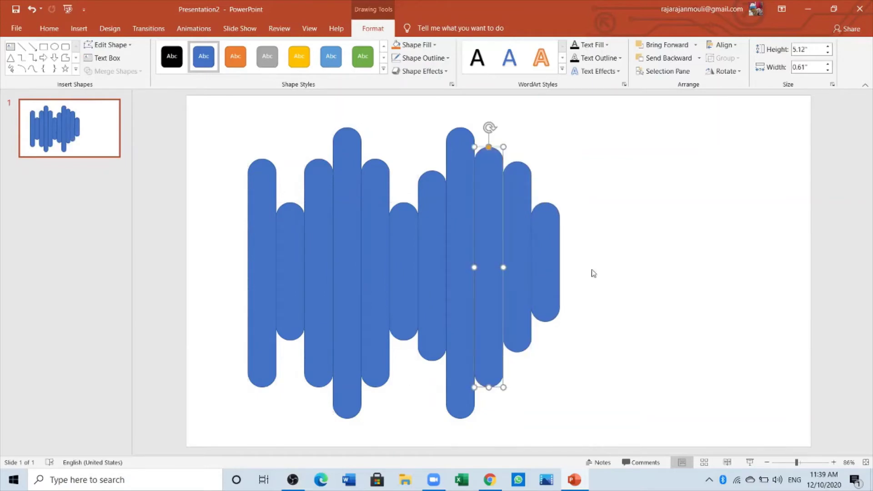
{"action": "left_click", "coordinate": [405, 377]}
{"action": "left_click", "coordinate": [546, 259]}
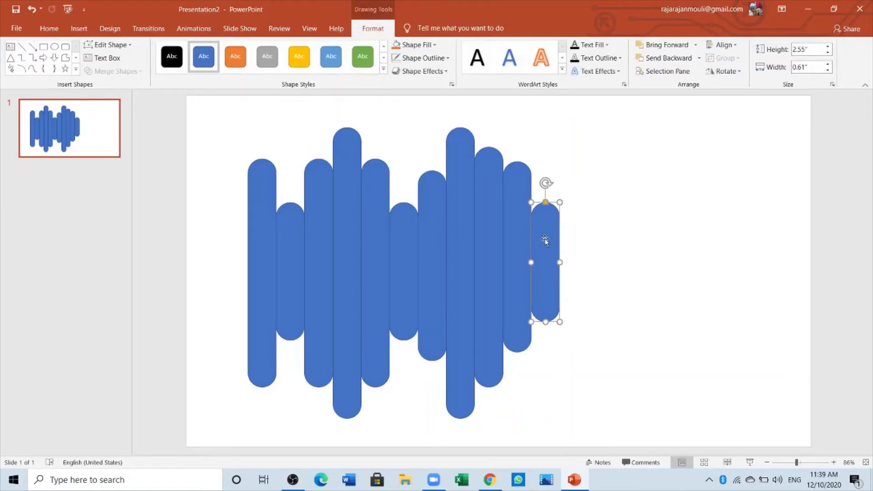
Step: Extend the wave rightward, stretching the twelfth bar to 6.04" and placing a 3.98" copy beyond it
{"action": "left_click_drag", "start_coordinate": [381, 198], "coordinate": [572, 238]}
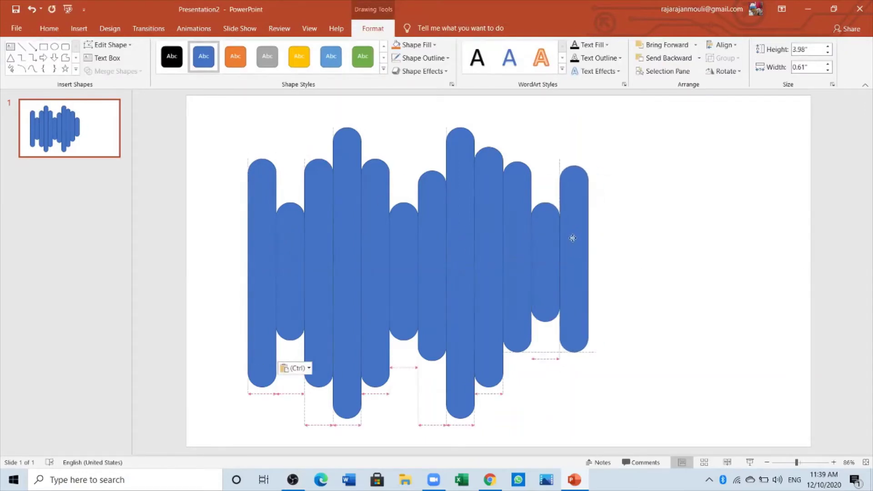
{"action": "key", "text": "ctrl+v"}
{"action": "left_click_drag", "start_coordinate": [262, 257], "coordinate": [601, 210]}
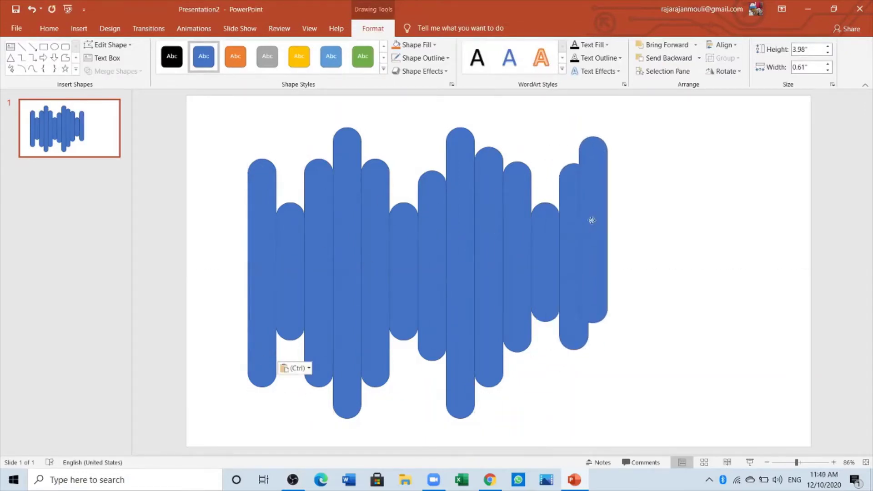
{"action": "left_click_drag", "start_coordinate": [603, 314], "coordinate": [601, 403]}
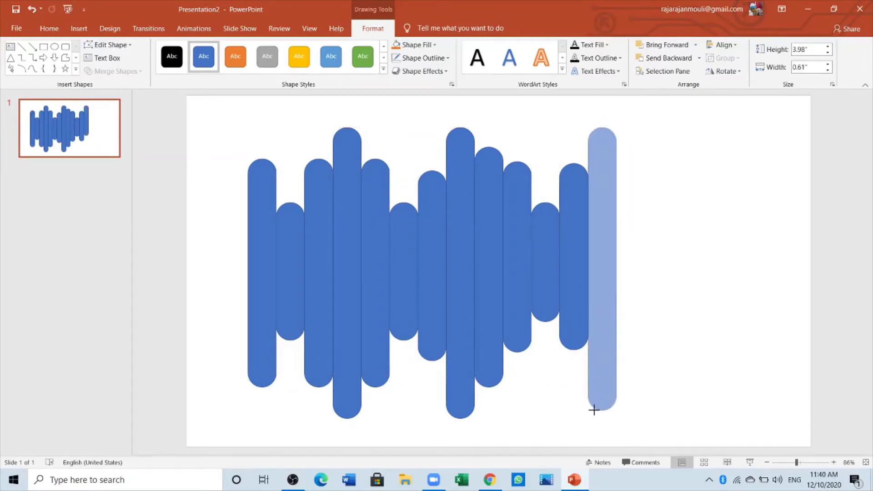
{"action": "left_click_drag", "start_coordinate": [593, 410], "coordinate": [595, 412]}
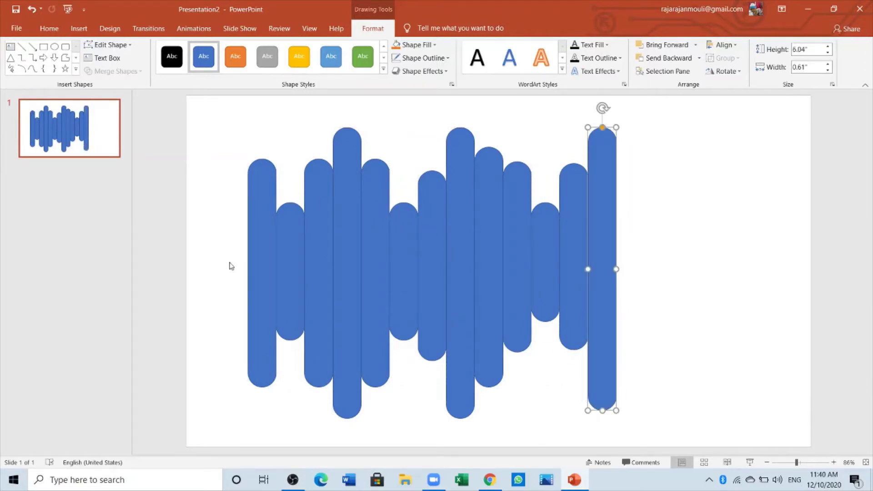
{"action": "key", "text": "ctrl+v"}
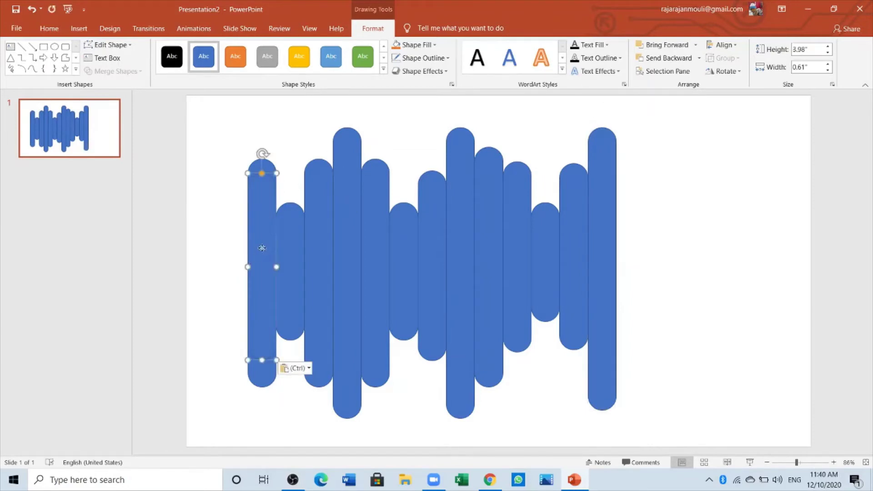
{"action": "left_click_drag", "start_coordinate": [262, 248], "coordinate": [632, 224]}
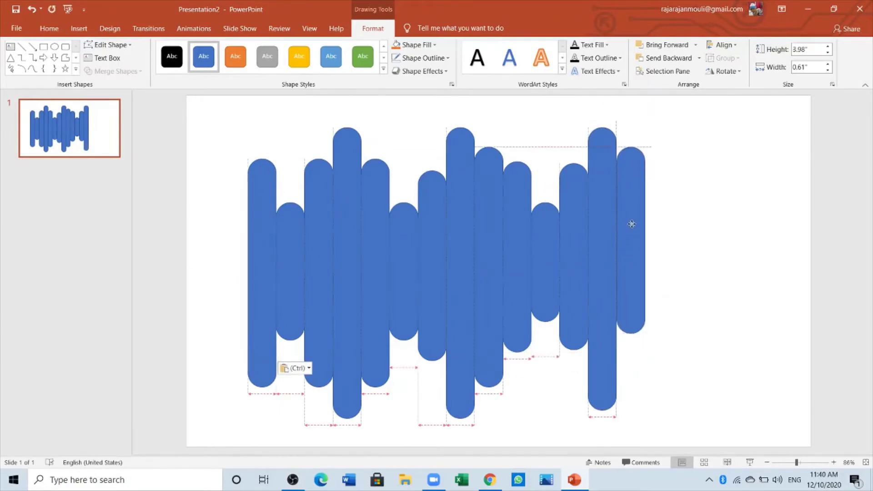
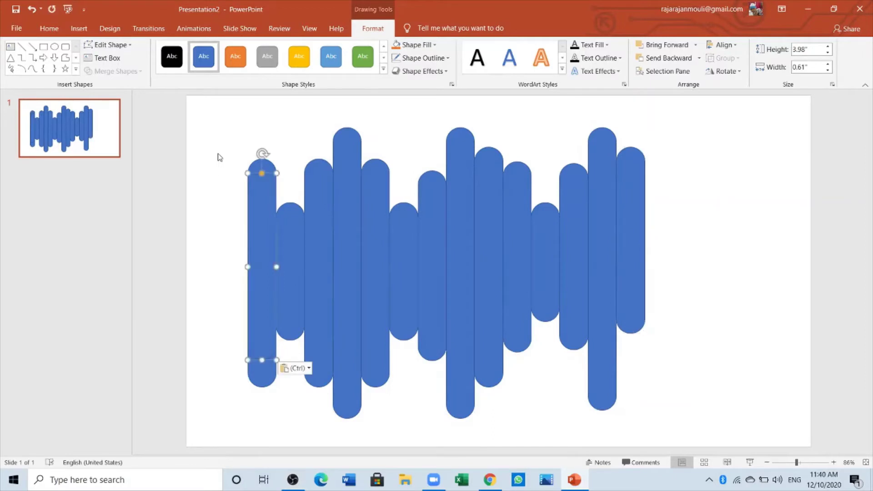
Step: Place two pasted bars at the right end, shortening one and lengthening the other to 4.77"
{"action": "left_click_drag", "start_coordinate": [267, 275], "coordinate": [664, 275]}
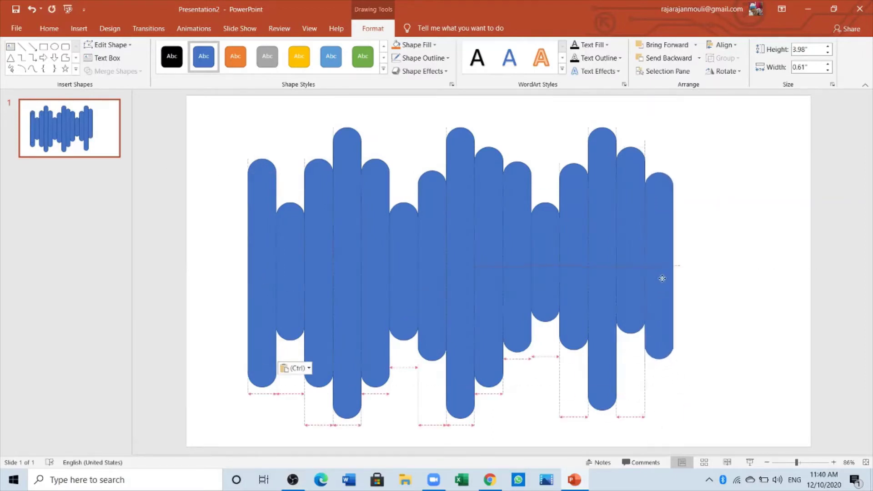
{"action": "left_click_drag", "start_coordinate": [661, 359], "coordinate": [655, 317]}
{"action": "key", "text": "ctrl+v"}
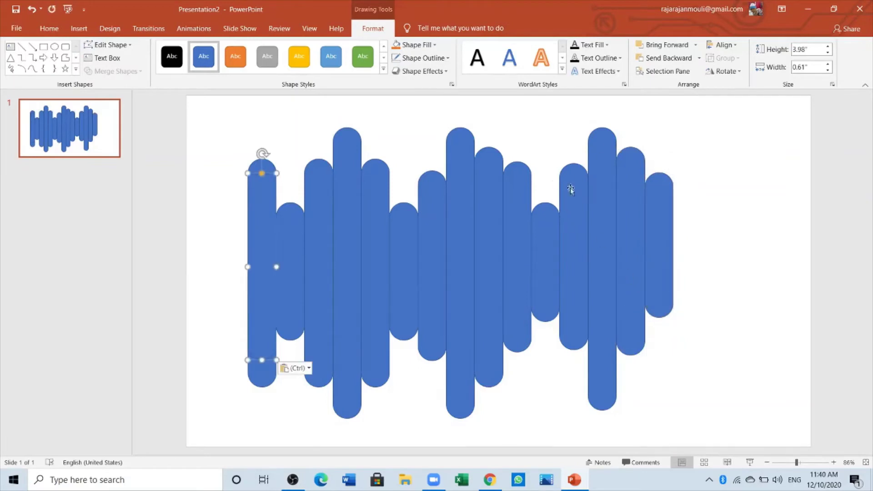
{"action": "left_click_drag", "start_coordinate": [262, 199], "coordinate": [573, 189]}
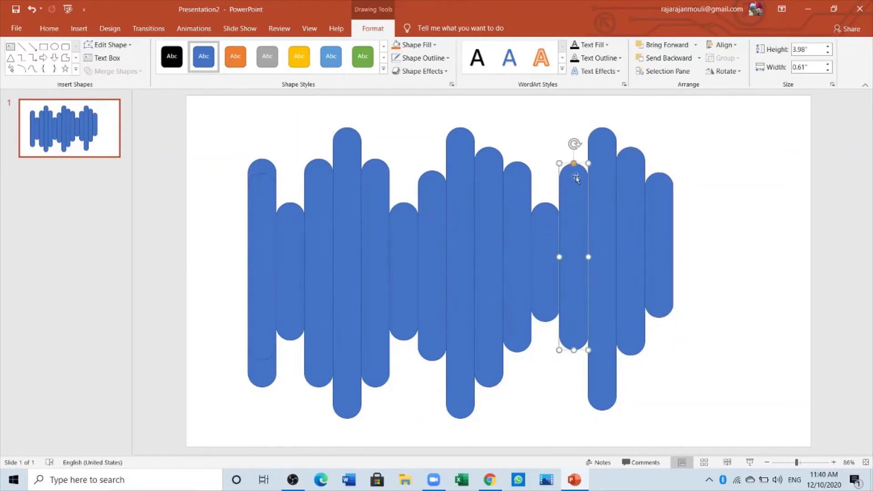
{"action": "left_click_drag", "start_coordinate": [573, 349], "coordinate": [575, 386]}
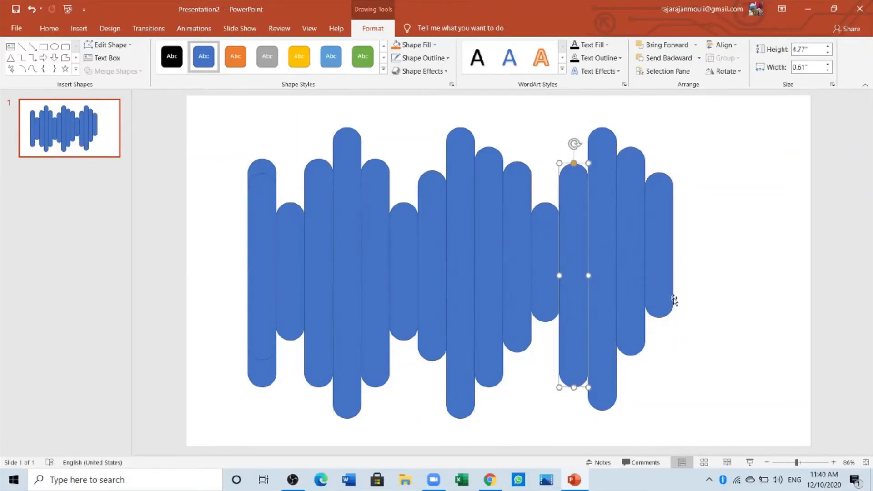
Step: Paste another bar at the right end and shrink it to 2.31" tall
{"action": "key", "text": "ctrl+v"}
{"action": "left_click_drag", "start_coordinate": [266, 238], "coordinate": [683, 238]}
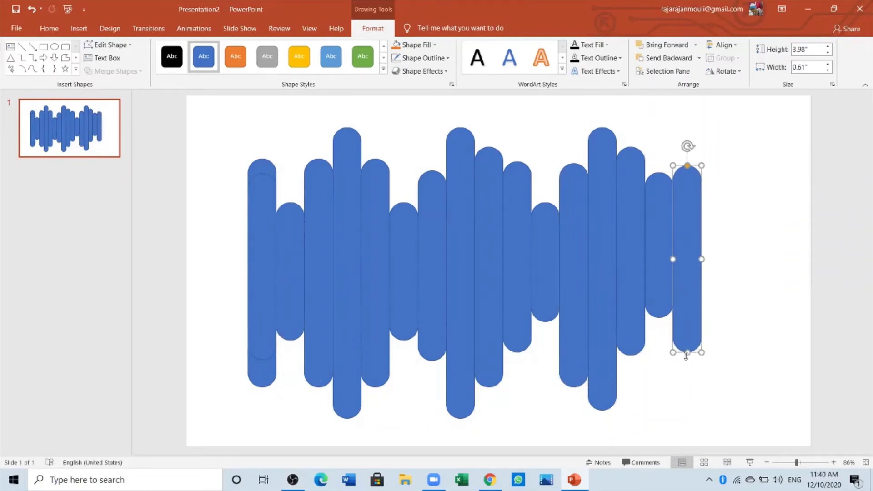
{"action": "left_click_drag", "start_coordinate": [687, 367], "coordinate": [687, 291]}
{"action": "left_click_drag", "start_coordinate": [677, 254], "coordinate": [676, 262]}
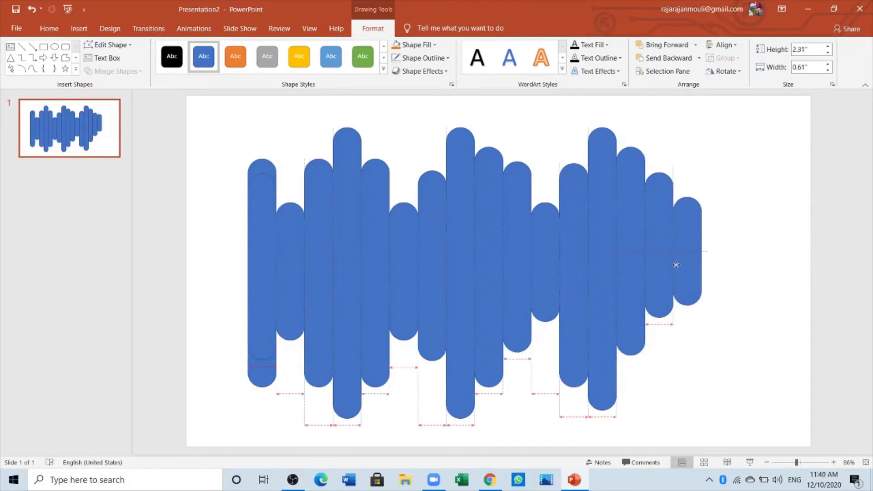
Step: Paste a final bar at the far right and stretch it to 6.04" tall
{"action": "key", "text": "ctrl+v"}
{"action": "left_click_drag", "start_coordinate": [252, 250], "coordinate": [706, 250]}
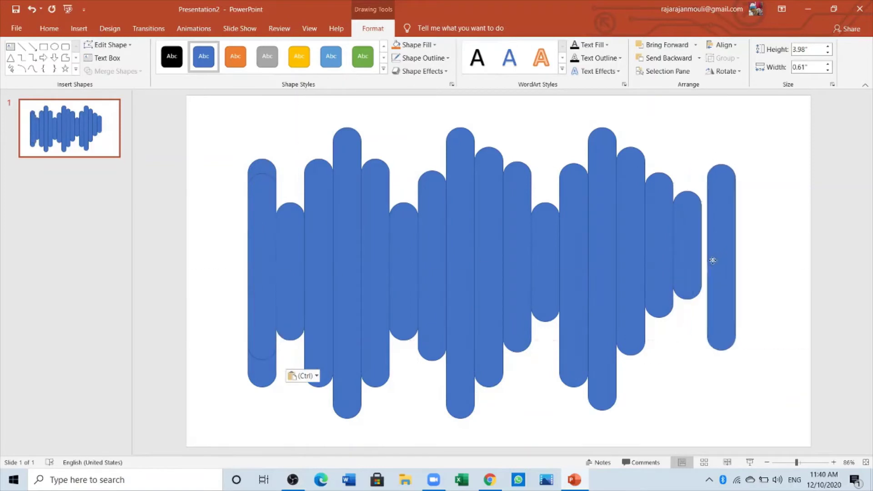
{"action": "left_click_drag", "start_coordinate": [262, 266], "coordinate": [742, 211]}
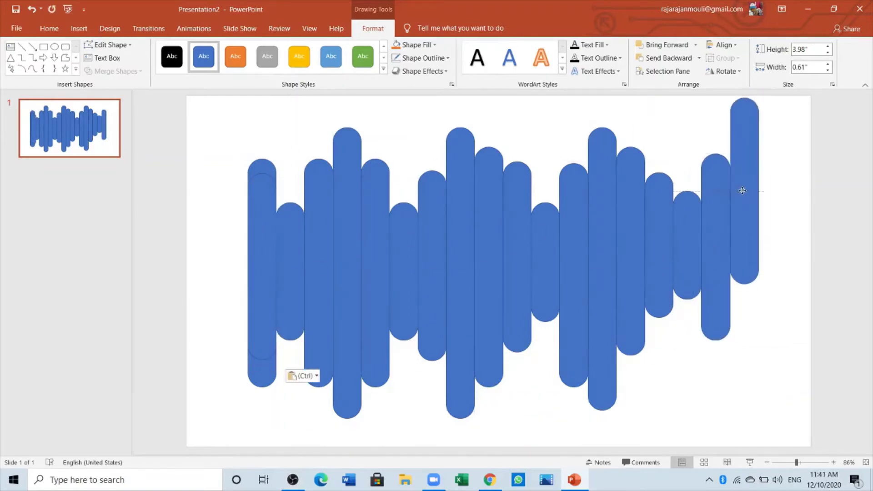
{"action": "left_click_drag", "start_coordinate": [744, 314], "coordinate": [746, 411]}
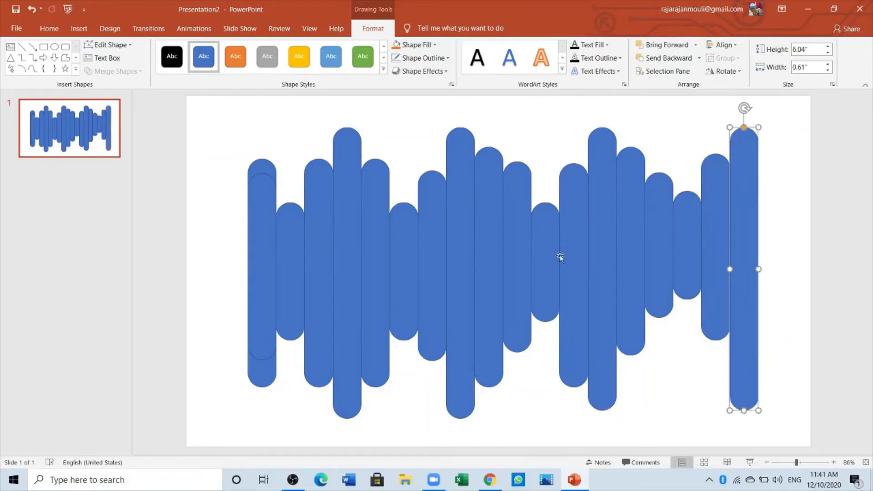
Step: Shift the tall bar rightward into the gap among the right-hand bars
{"action": "left_click", "coordinate": [489, 232]}
{"action": "left_click", "coordinate": [323, 235]}
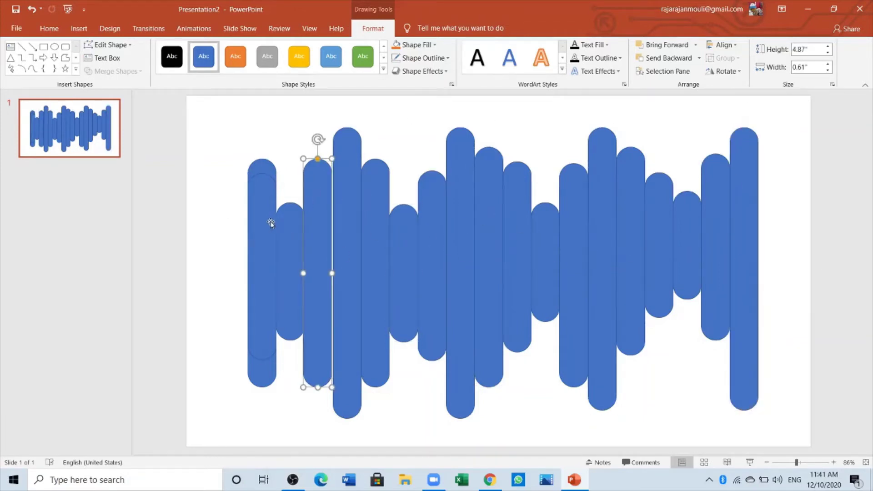
{"action": "left_click", "coordinate": [271, 223]}
{"action": "key", "text": "Escape"}
{"action": "mouse_move", "coordinate": [344, 245]}
{"action": "left_mouse_down"}
{"action": "mouse_move", "coordinate": [452, 250]}
{"action": "mouse_move", "coordinate": [558, 274]}
{"action": "mouse_move", "coordinate": [589, 267]}
{"action": "left_mouse_up"}
{"action": "left_click_drag", "start_coordinate": [622, 272], "coordinate": [620, 255]}
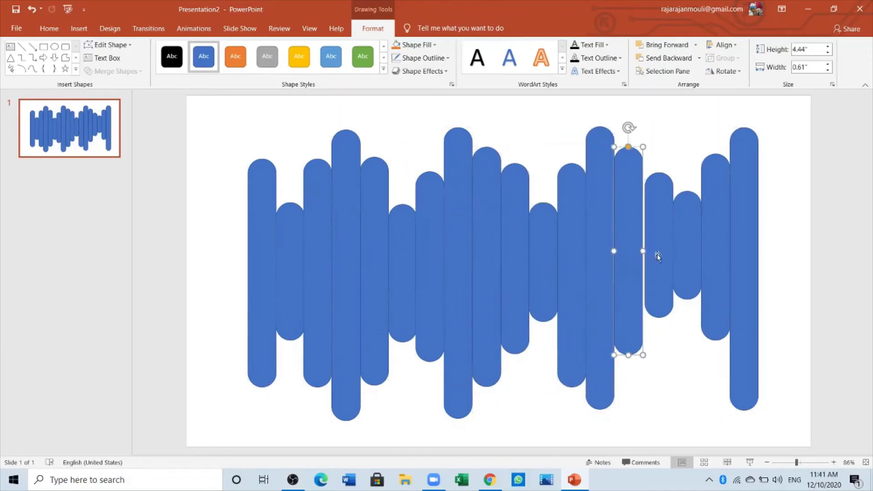
Step: Nudge the medium and tallest right-hand bars slightly left so they sit edge to edge
{"action": "left_click", "coordinate": [691, 260]}
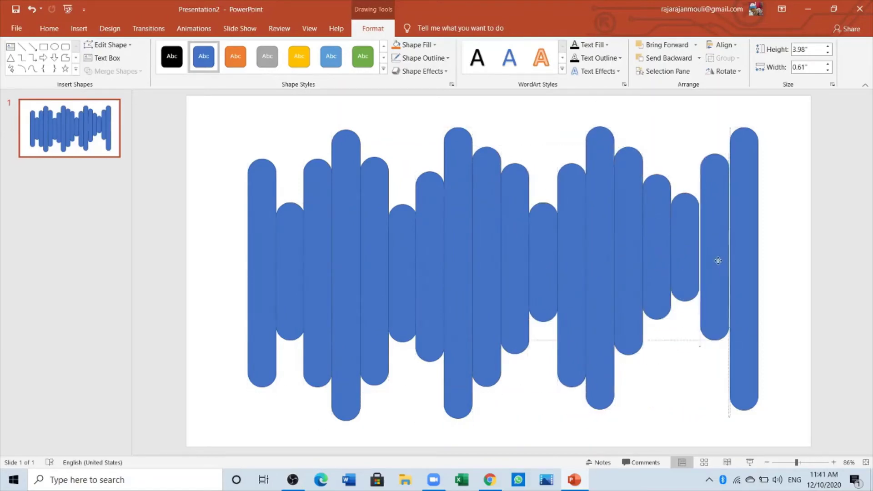
{"action": "left_click_drag", "start_coordinate": [719, 259], "coordinate": [716, 259]}
{"action": "left_click_drag", "start_coordinate": [731, 219], "coordinate": [728, 219]}
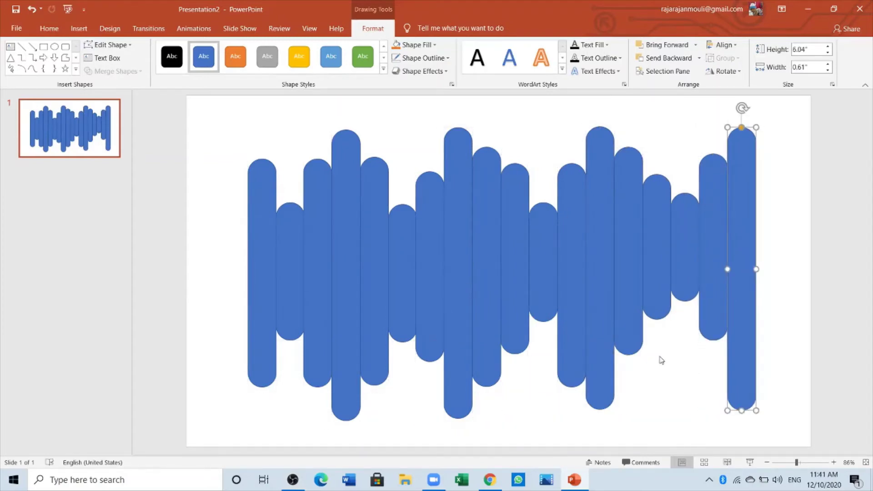
{"action": "left_click", "coordinate": [662, 360]}
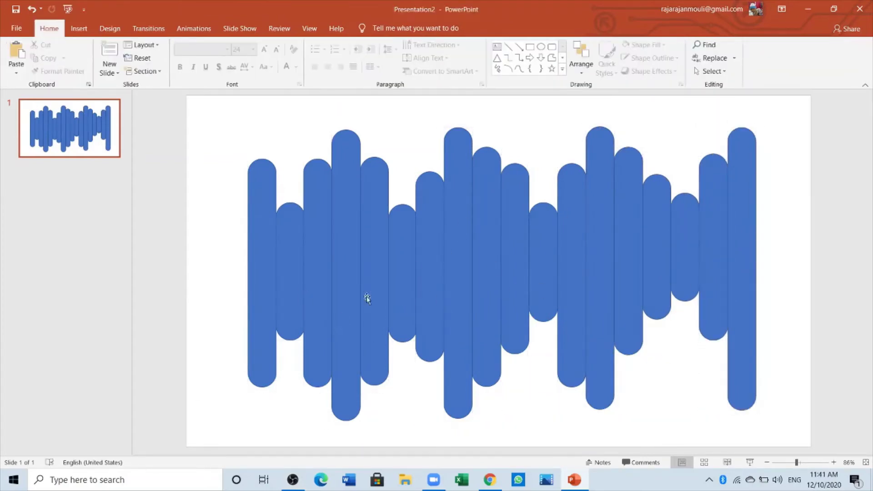
{"action": "left_click", "coordinate": [400, 257]}
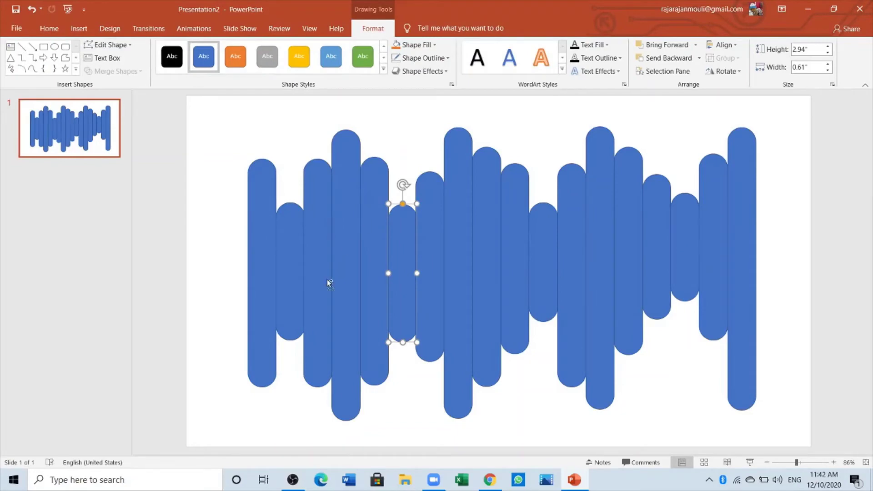
Step: Group every bar into one 6.28" × 10.85" object and set its outline to No Outline
{"action": "key", "text": "ctrl+a"}
{"action": "right_click", "coordinate": [345, 247]}
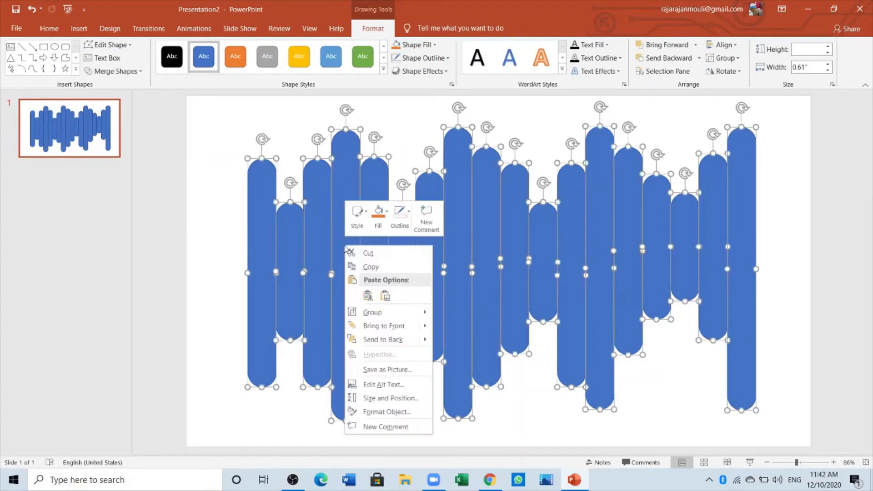
{"action": "left_click", "coordinate": [460, 313]}
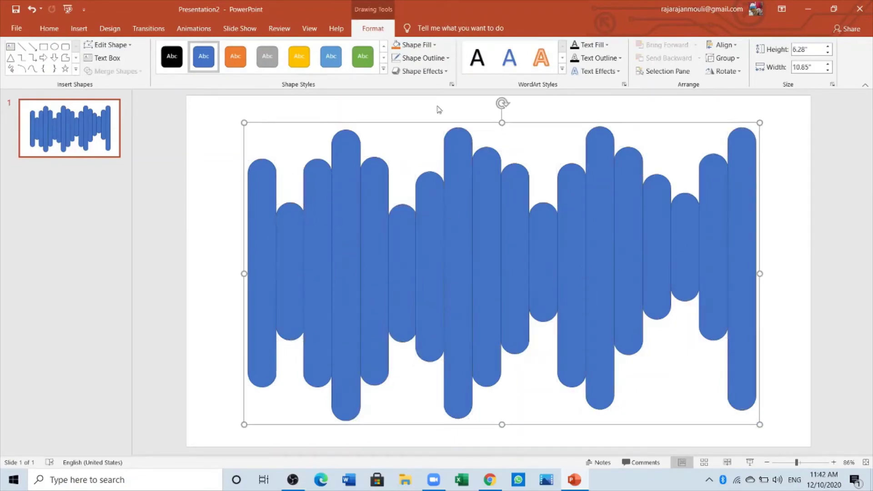
{"action": "left_click", "coordinate": [448, 59]}
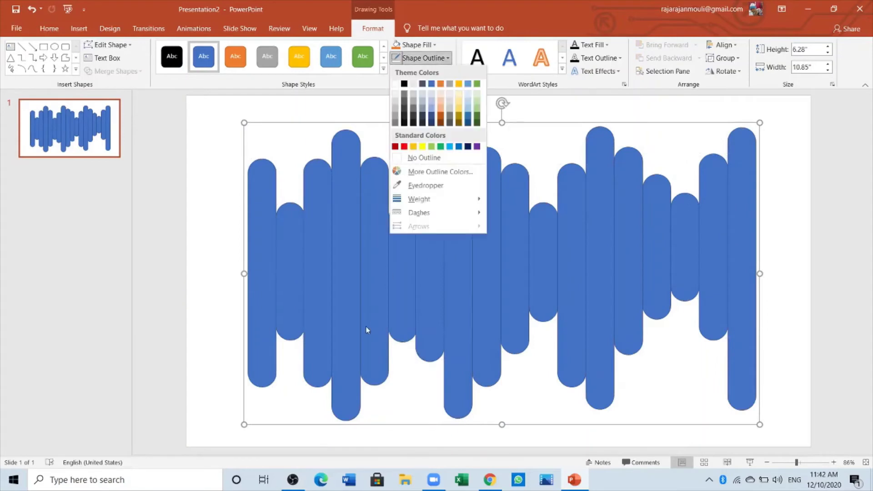
{"action": "left_click", "coordinate": [386, 222]}
{"action": "left_click", "coordinate": [448, 59]}
{"action": "left_click", "coordinate": [423, 158]}
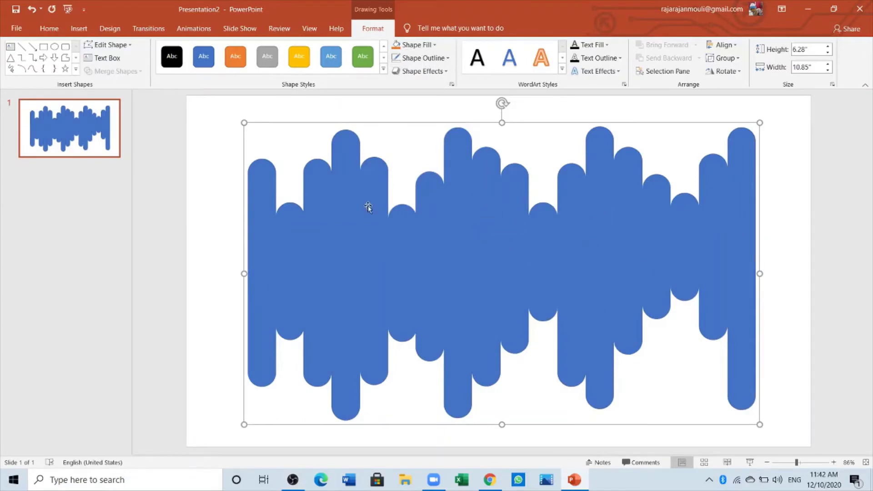
Step: Give the grouped bars a picture fill using the file pexels-photo-417074 via Format Shape
{"action": "right_click", "coordinate": [492, 263]}
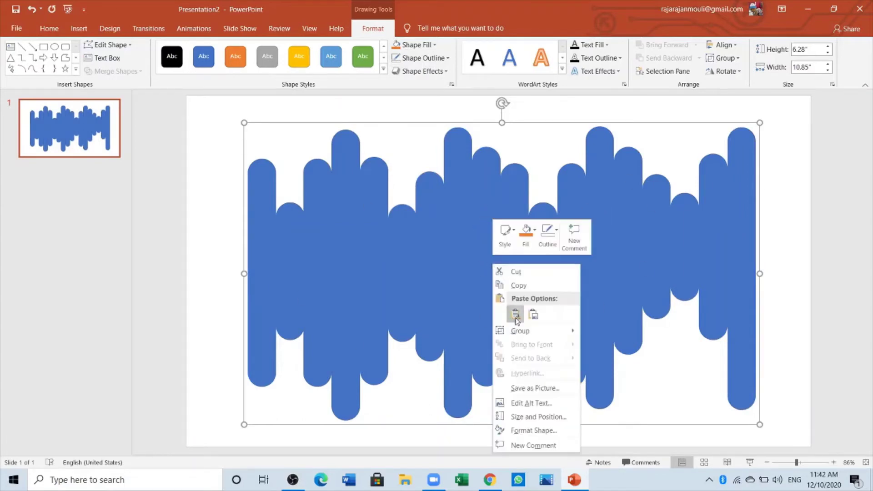
{"action": "left_click", "coordinate": [532, 430]}
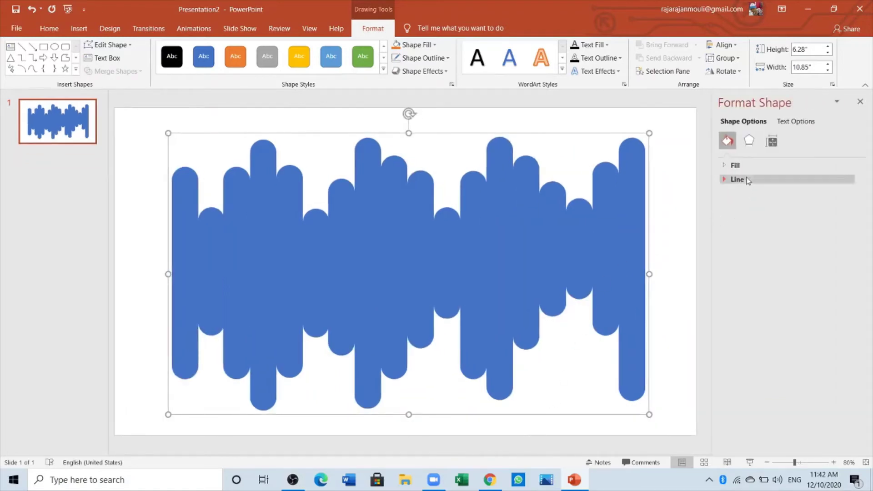
{"action": "left_click", "coordinate": [734, 166]}
{"action": "left_click", "coordinate": [751, 223]}
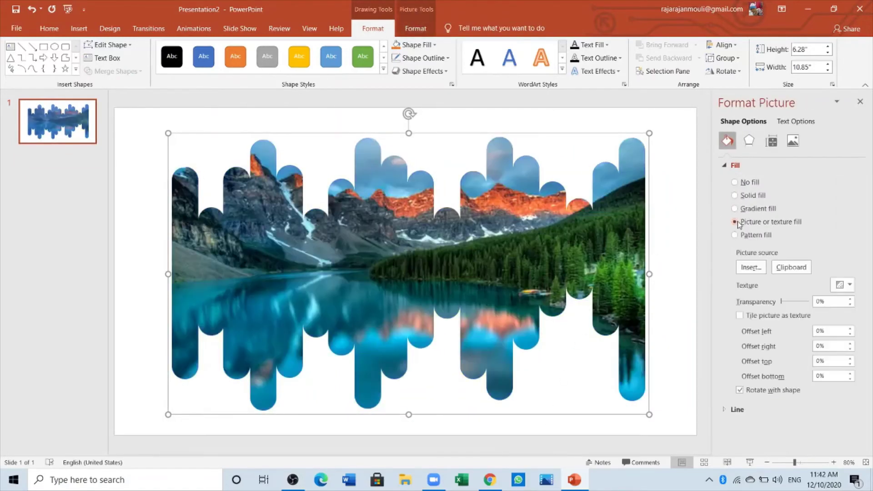
{"action": "left_click", "coordinate": [751, 267]}
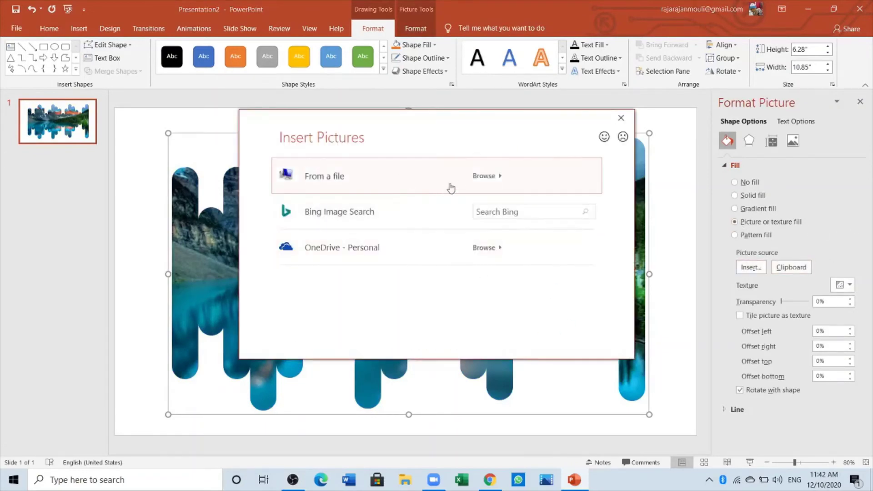
{"action": "left_click", "coordinate": [451, 187]}
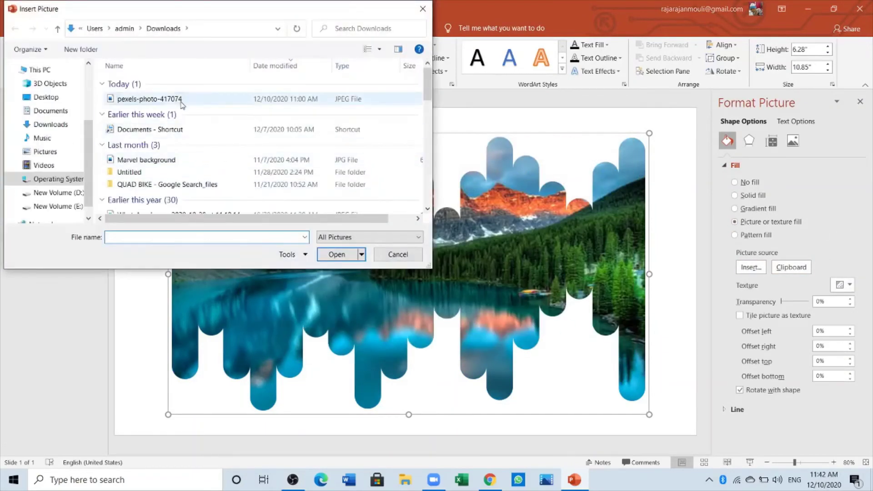
{"action": "left_click", "coordinate": [150, 98]}
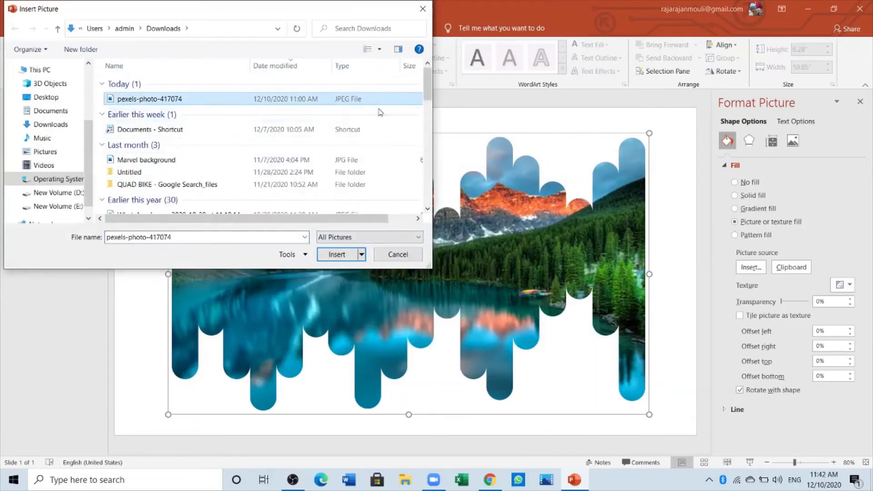
{"action": "left_click", "coordinate": [337, 254]}
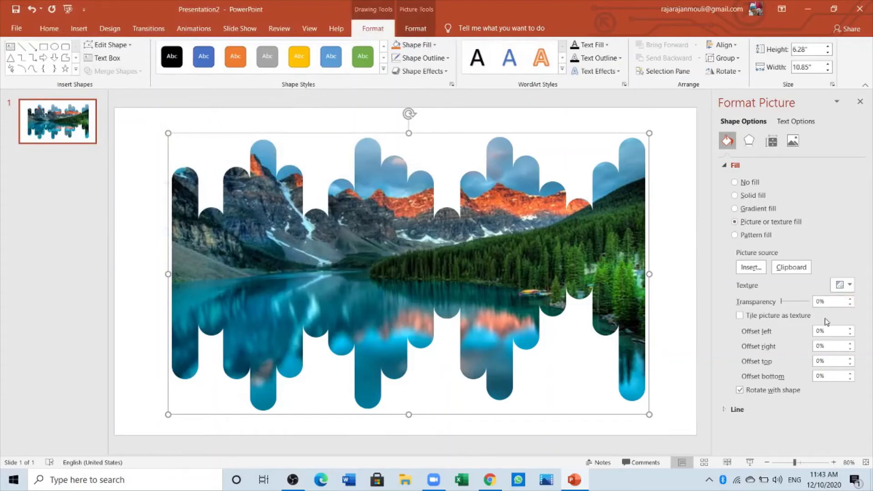
Step: Stretch the wave's sides out to 12" wide and draw a text box across its middle
{"action": "left_click_drag", "start_coordinate": [650, 274], "coordinate": [655, 273]}
{"action": "left_click_drag", "start_coordinate": [168, 274], "coordinate": [138, 273]}
{"action": "left_click_drag", "start_coordinate": [656, 272], "coordinate": [675, 273]}
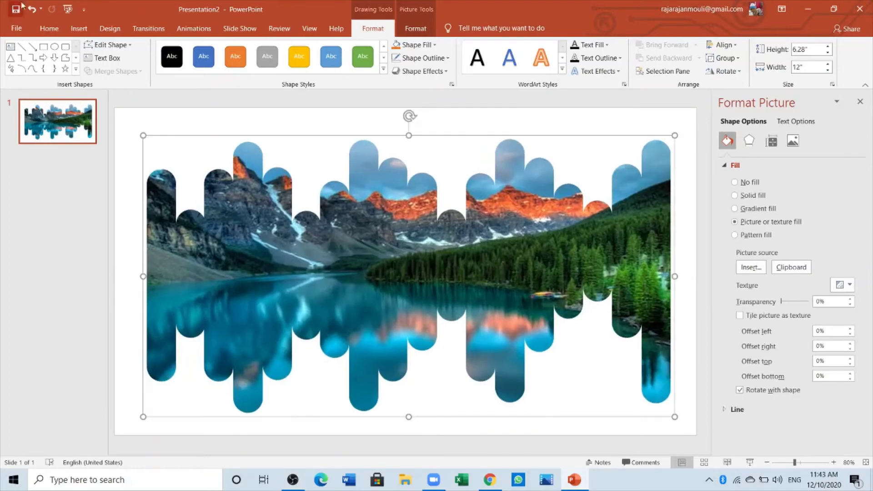
{"action": "left_click", "coordinate": [118, 59]}
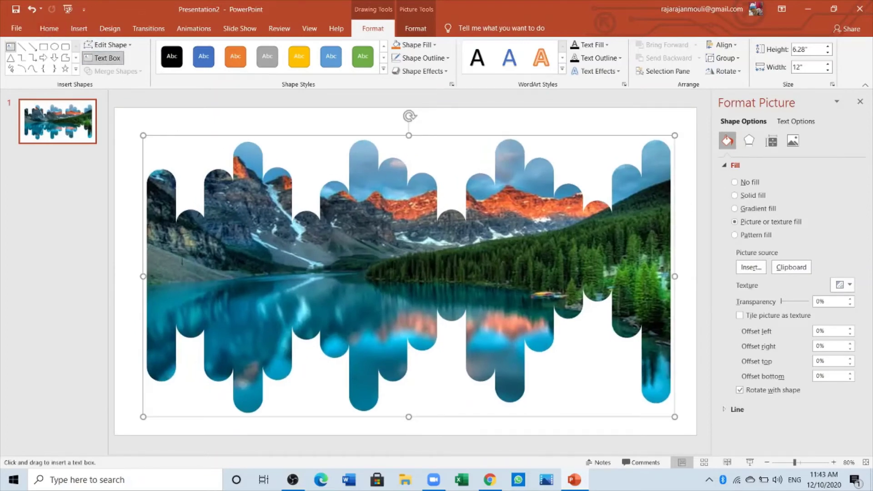
{"action": "left_click_drag", "start_coordinate": [182, 261], "coordinate": [625, 281]}
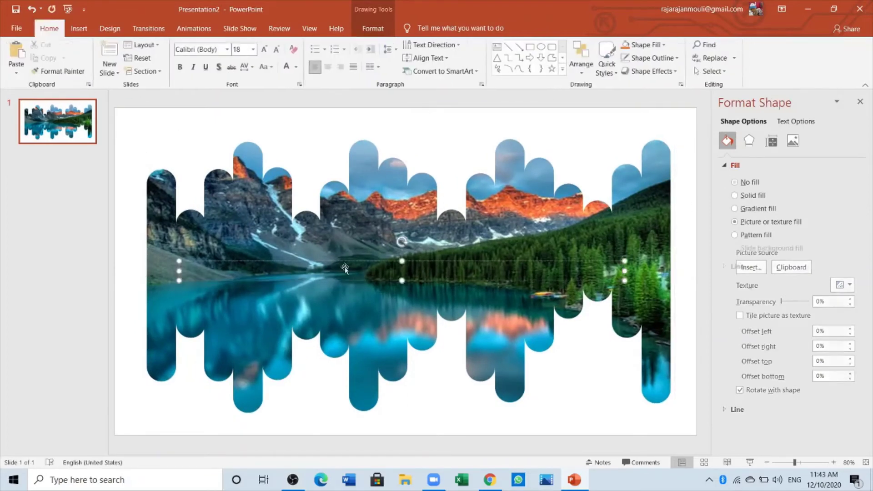
Step: Move the first text box up over the picture and set its font size to 10.5
{"action": "left_click", "coordinate": [436, 280]}
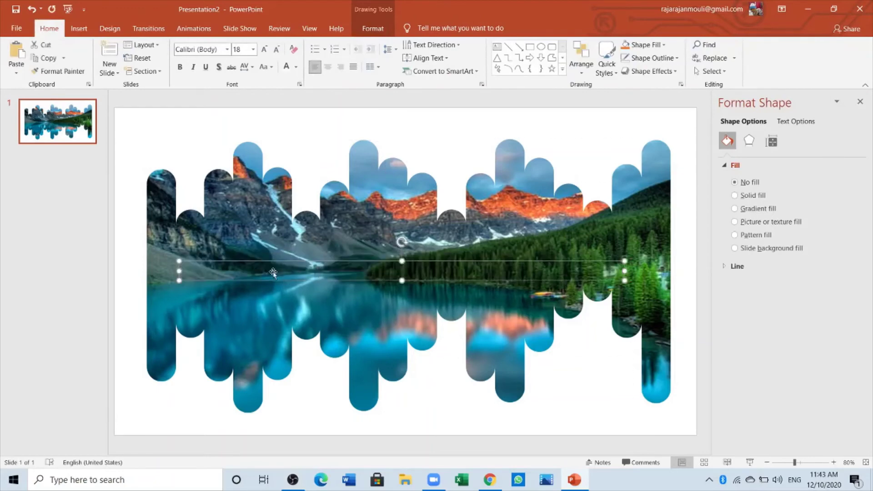
{"action": "left_click_drag", "start_coordinate": [273, 272], "coordinate": [265, 256]}
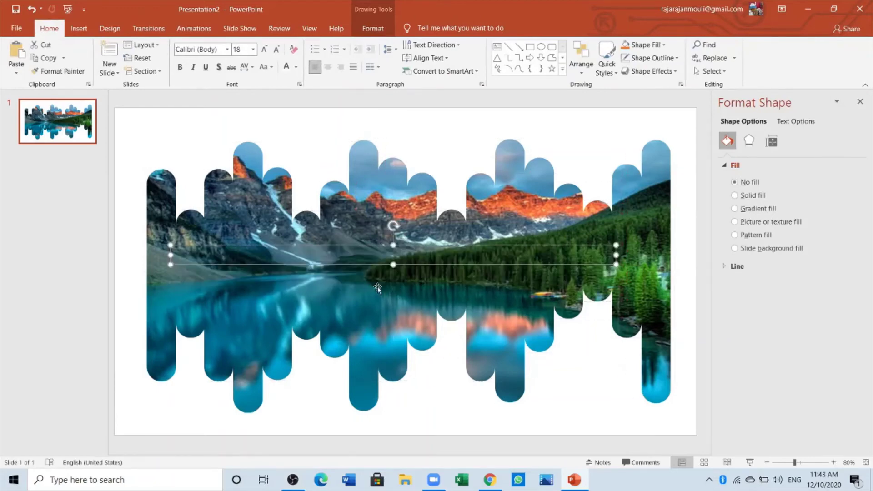
{"action": "left_click", "coordinate": [253, 49]}
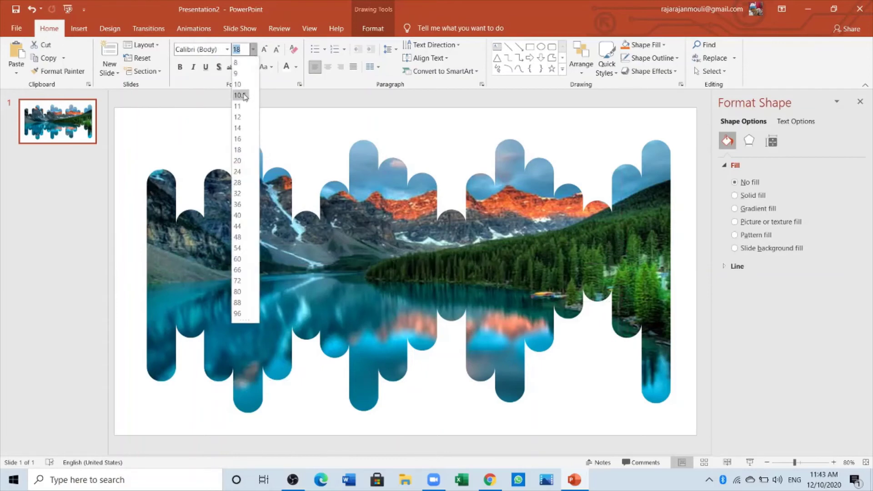
{"action": "left_click", "coordinate": [245, 95]}
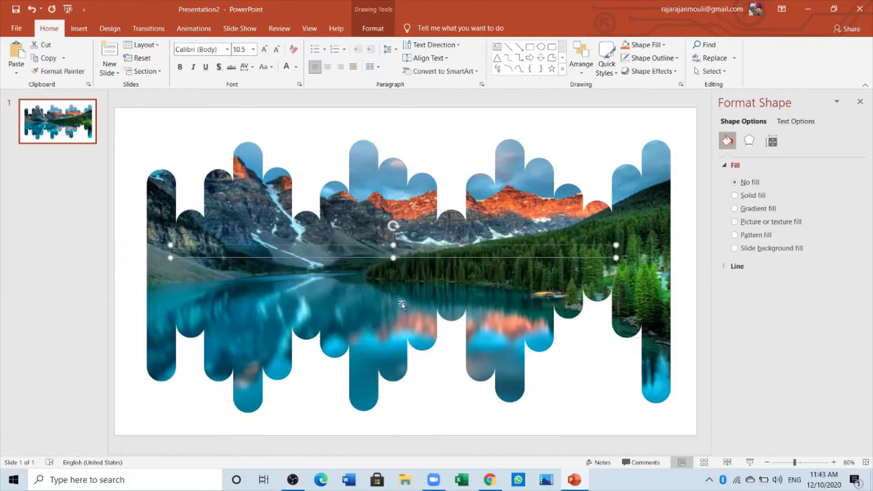
Step: Draw a wide text box across the picture's middle and size the title text to 44 pt
{"action": "left_click", "coordinate": [530, 46]}
{"action": "left_click_drag", "start_coordinate": [150, 232], "coordinate": [647, 279]}
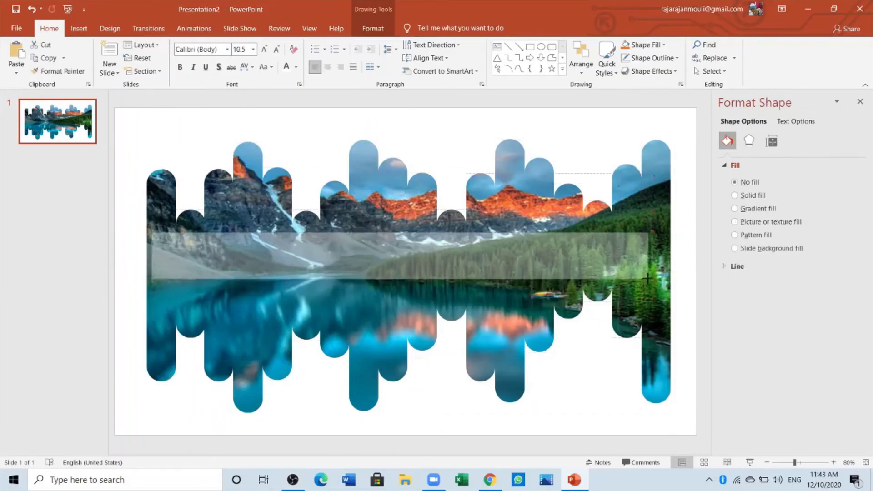
{"action": "left_click", "coordinate": [257, 253]}
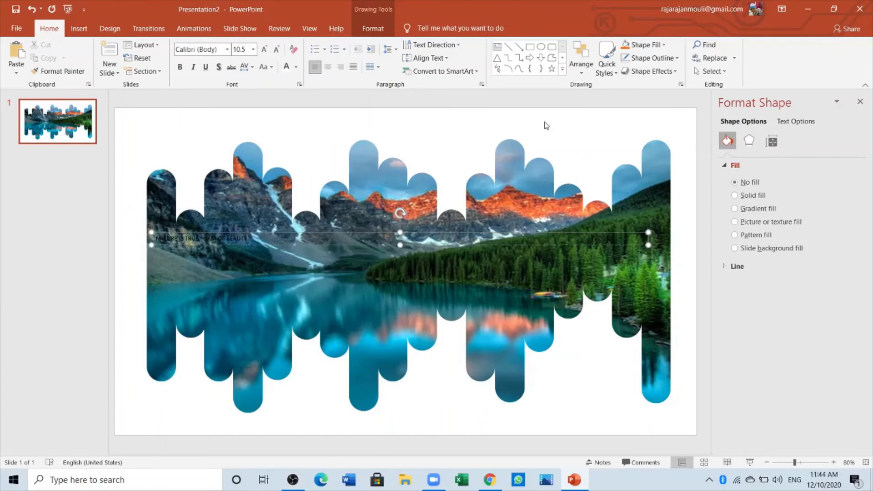
{"action": "key", "text": "ctrl+a"}
{"action": "left_click", "coordinate": [253, 49]}
{"action": "left_click", "coordinate": [241, 161]}
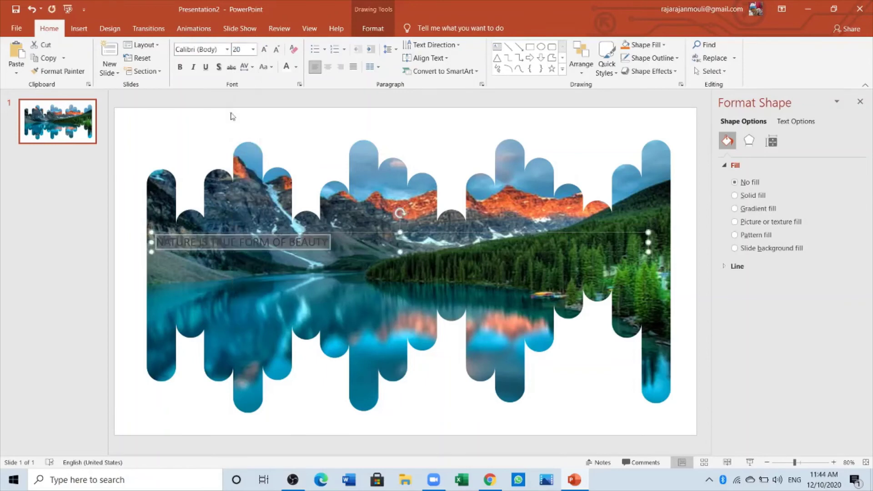
{"action": "left_click", "coordinate": [253, 50]}
{"action": "left_click", "coordinate": [241, 226]}
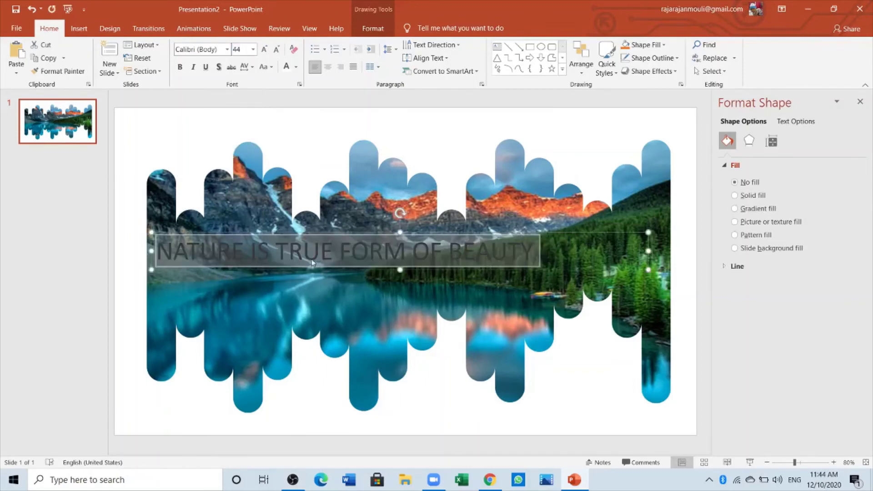
Step: Move the title box right and down, then expand its character spacing by 2 pt
{"action": "left_click_drag", "start_coordinate": [400, 229], "coordinate": [395, 232]}
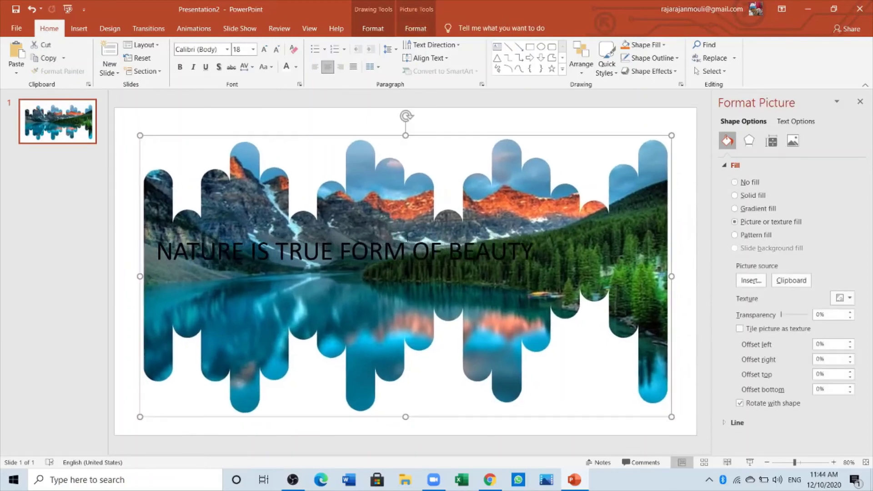
{"action": "left_click_drag", "start_coordinate": [396, 232], "coordinate": [444, 240]}
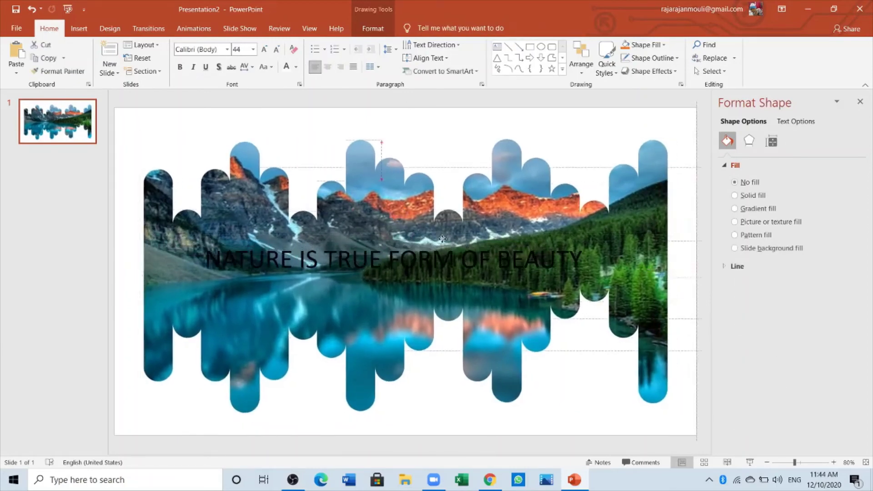
{"action": "left_click", "coordinate": [589, 262]}
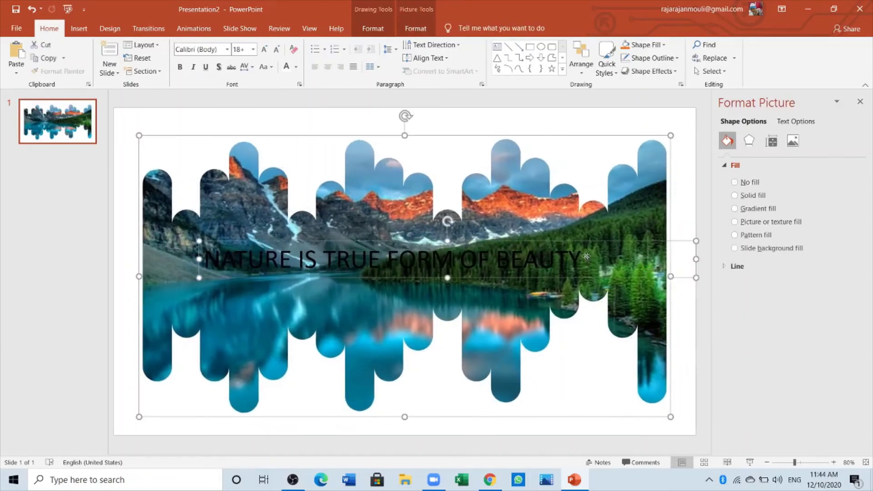
{"action": "left_click", "coordinate": [589, 262]}
{"action": "triple_click", "coordinate": [582, 261]}
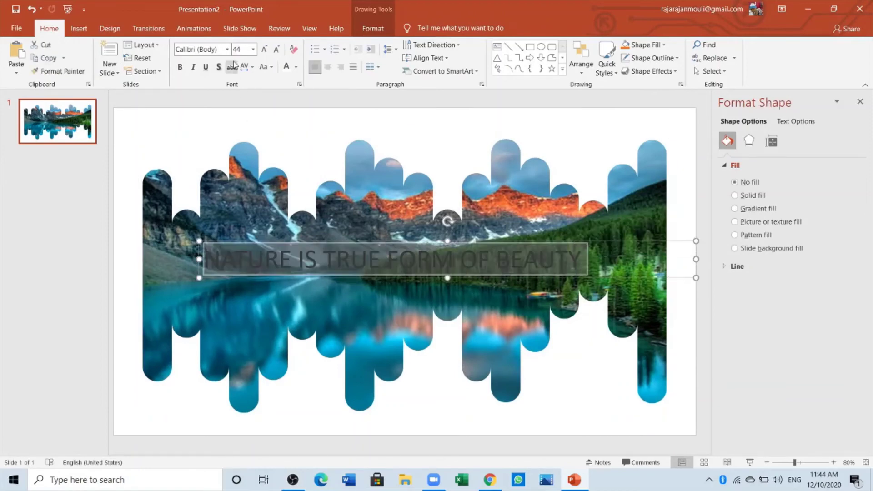
{"action": "left_click", "coordinate": [246, 67]}
{"action": "left_click", "coordinate": [278, 146]}
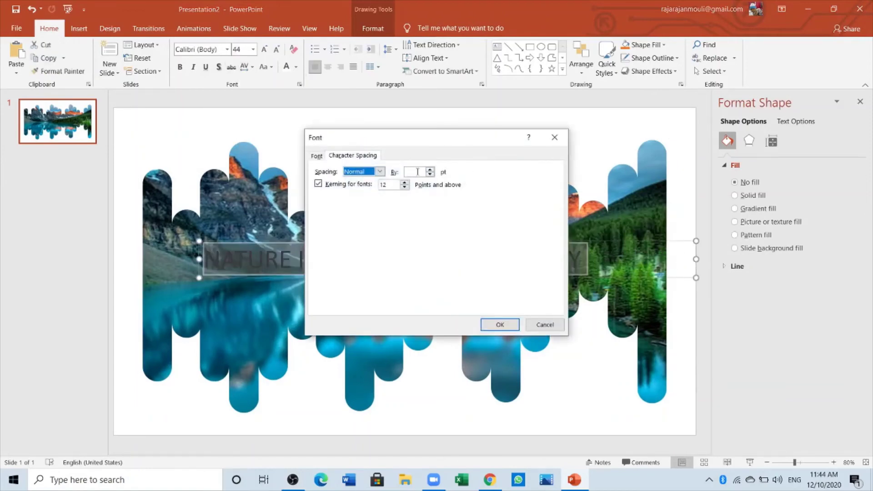
{"action": "left_click", "coordinate": [417, 172]}
{"action": "type", "text": "25"}
{"action": "left_click", "coordinate": [500, 324]}
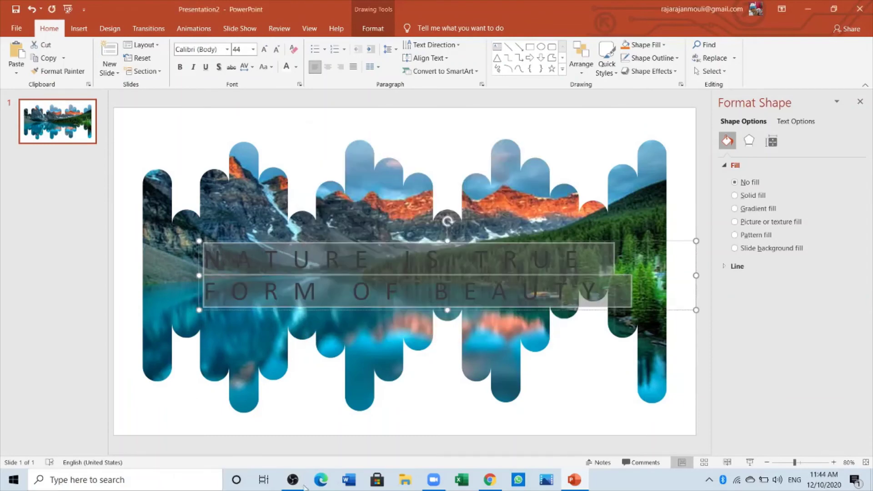
Step: Select both lines of the wrapped title text
{"action": "left_click", "coordinate": [639, 282]}
{"action": "left_click", "coordinate": [642, 284], "text": "shift"}
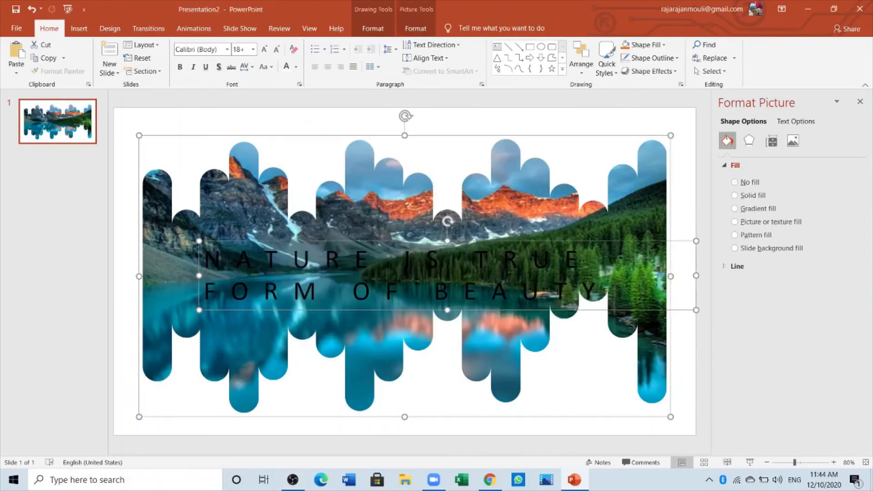
{"action": "left_click_drag", "start_coordinate": [605, 293], "coordinate": [205, 259]}
Step: Turn the title text white
{"action": "left_click", "coordinate": [286, 66]}
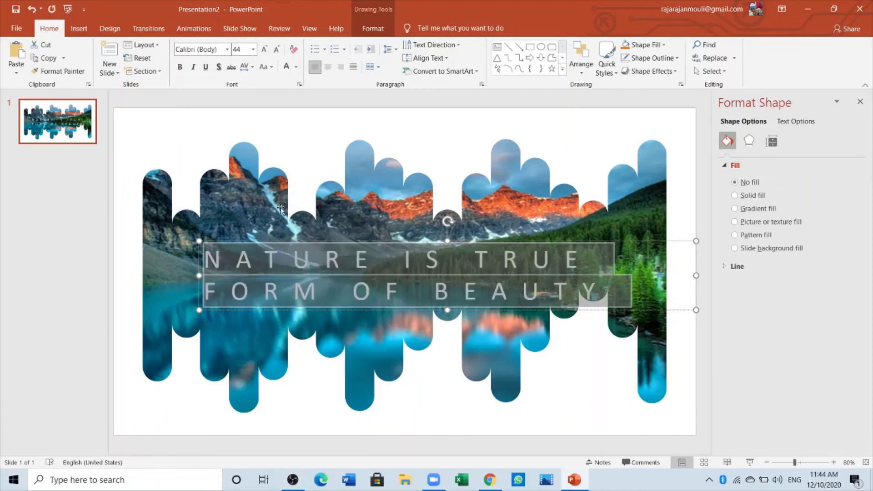
{"action": "left_click", "coordinate": [270, 229]}
{"action": "left_click", "coordinate": [273, 255]}
Step: Widen the title box to the left, centre both lines, and move it onto the picture's middle
{"action": "left_click_drag", "start_coordinate": [200, 275], "coordinate": [157, 275]}
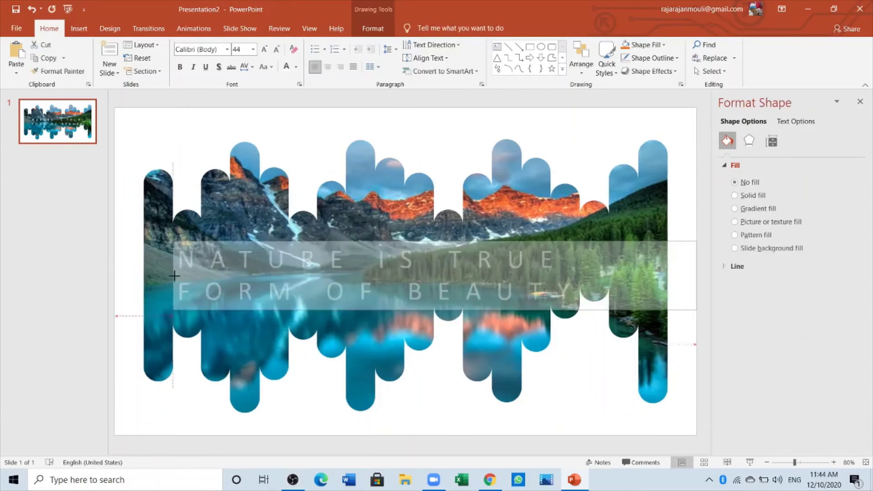
{"action": "left_click", "coordinate": [255, 275]}
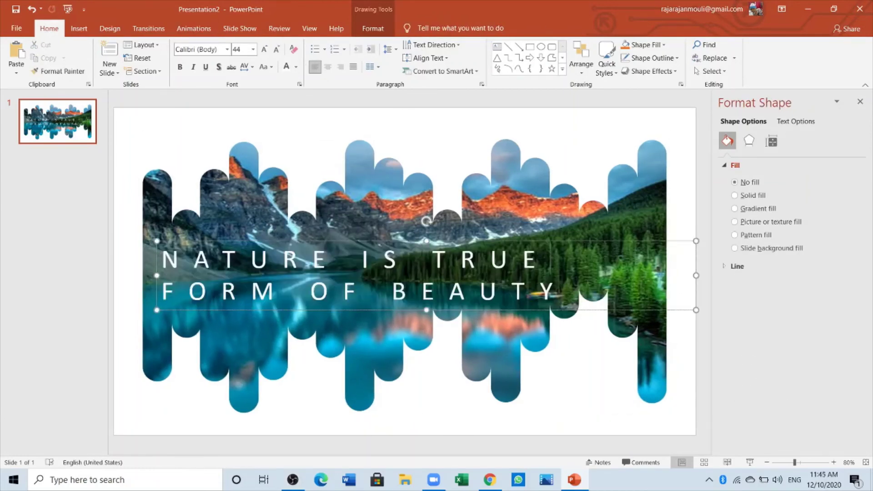
{"action": "left_click_drag", "start_coordinate": [165, 259], "coordinate": [557, 294]}
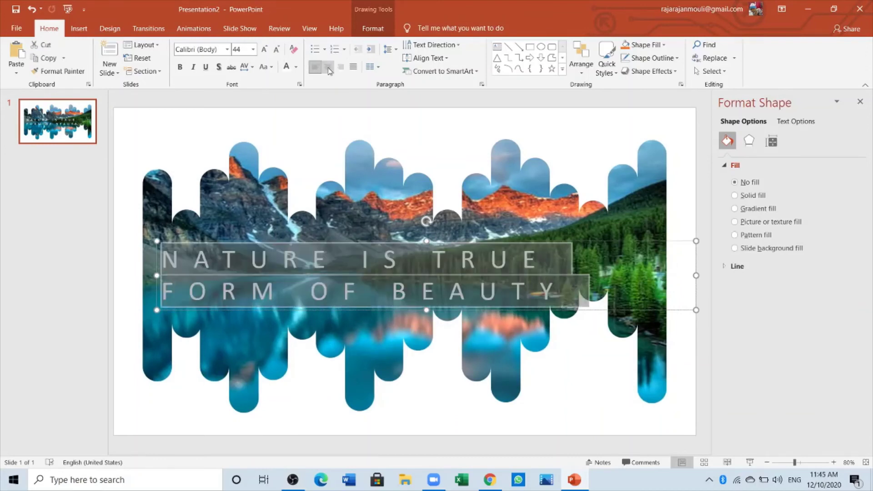
{"action": "left_click", "coordinate": [328, 68]}
{"action": "left_click_drag", "start_coordinate": [373, 243], "coordinate": [352, 252]}
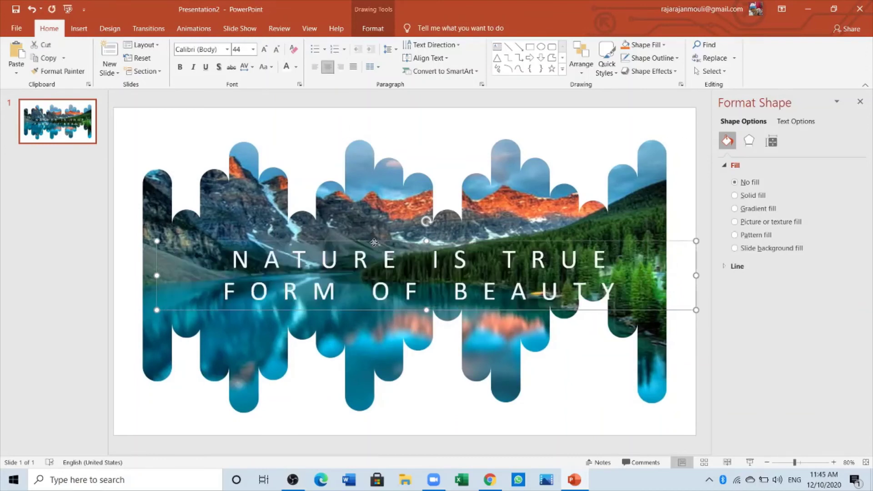
{"action": "left_click", "coordinate": [559, 377]}
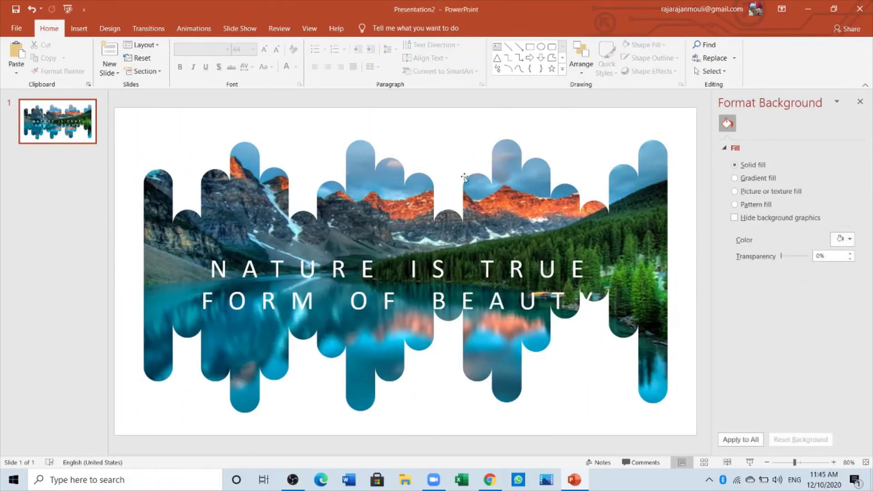
Step: Nudge the photo-filled wave slightly right and down so both title lines sit within it
{"action": "left_click", "coordinate": [429, 248]}
{"action": "left_click", "coordinate": [429, 248]}
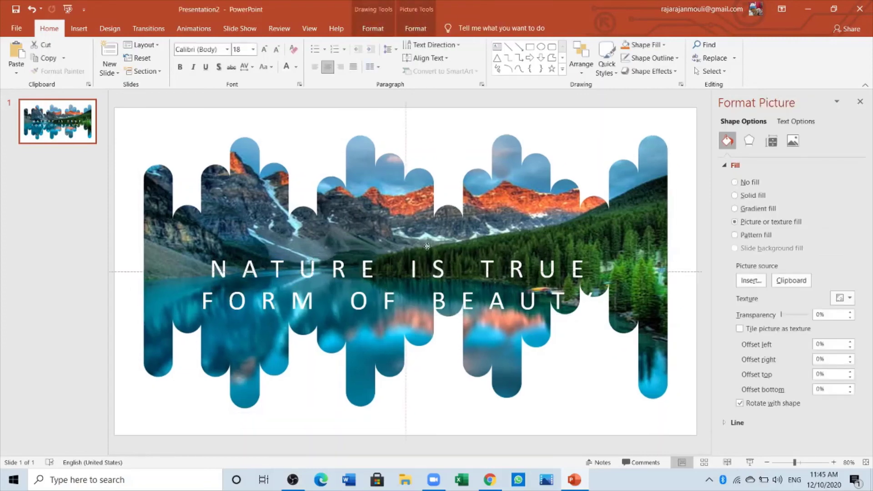
{"action": "left_click_drag", "start_coordinate": [429, 248], "coordinate": [435, 264]}
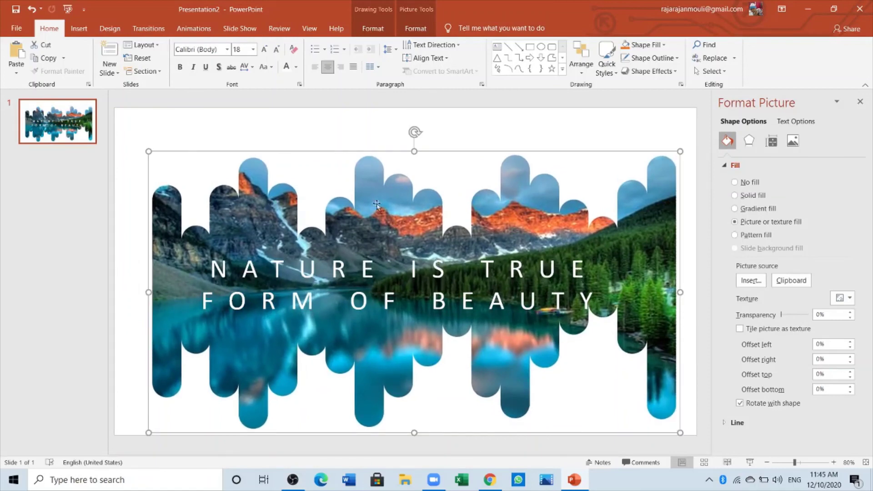
{"action": "left_click", "coordinate": [359, 114]}
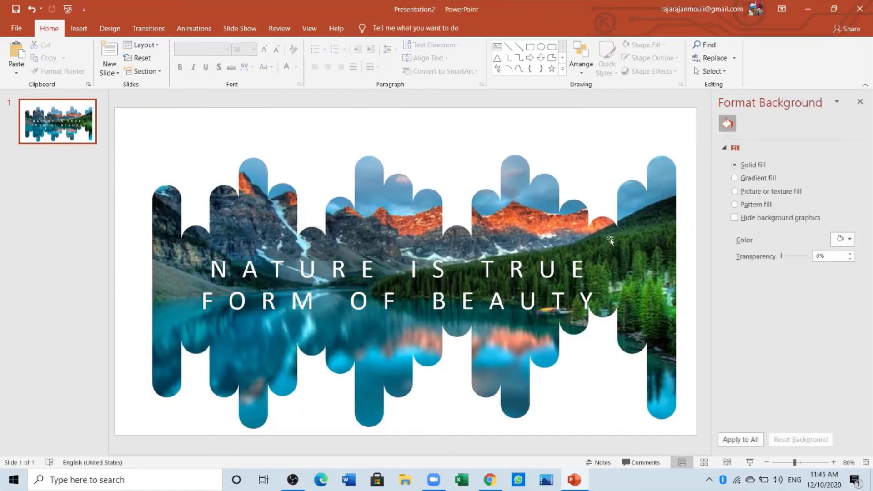
Step: Fill the slide background with solid dark gray and start the slide show from the beginning
{"action": "left_click", "coordinate": [568, 140]}
{"action": "left_click", "coordinate": [569, 140]}
{"action": "left_click", "coordinate": [844, 239]}
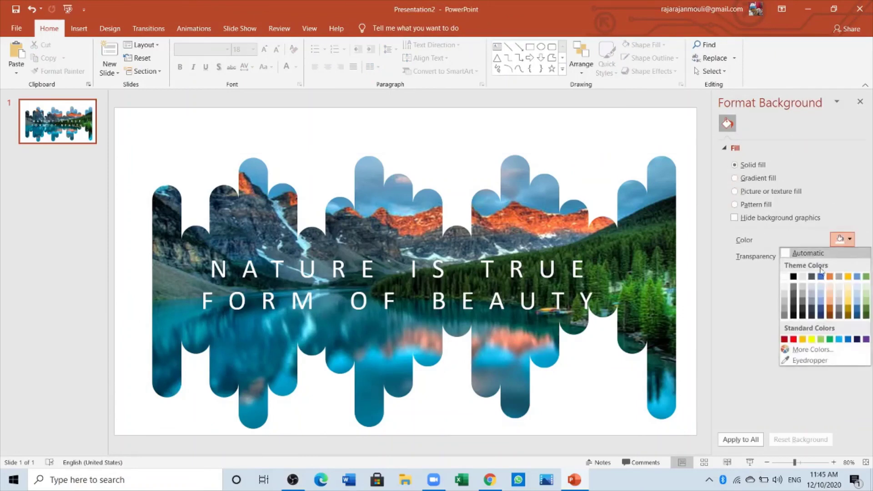
{"action": "left_click", "coordinate": [796, 301]}
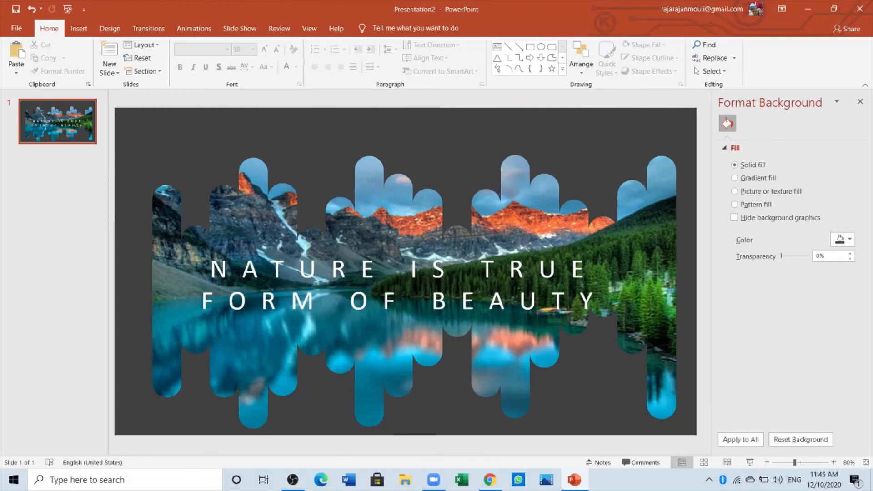
{"action": "left_click", "coordinate": [68, 9]}
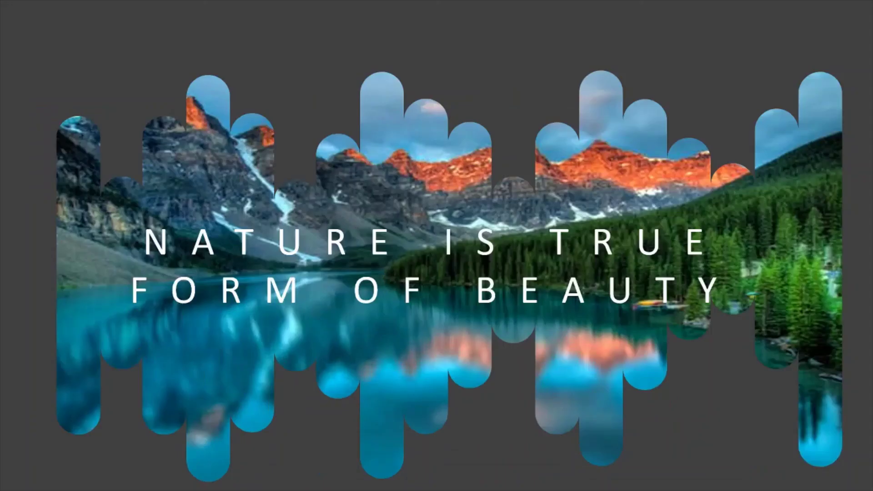